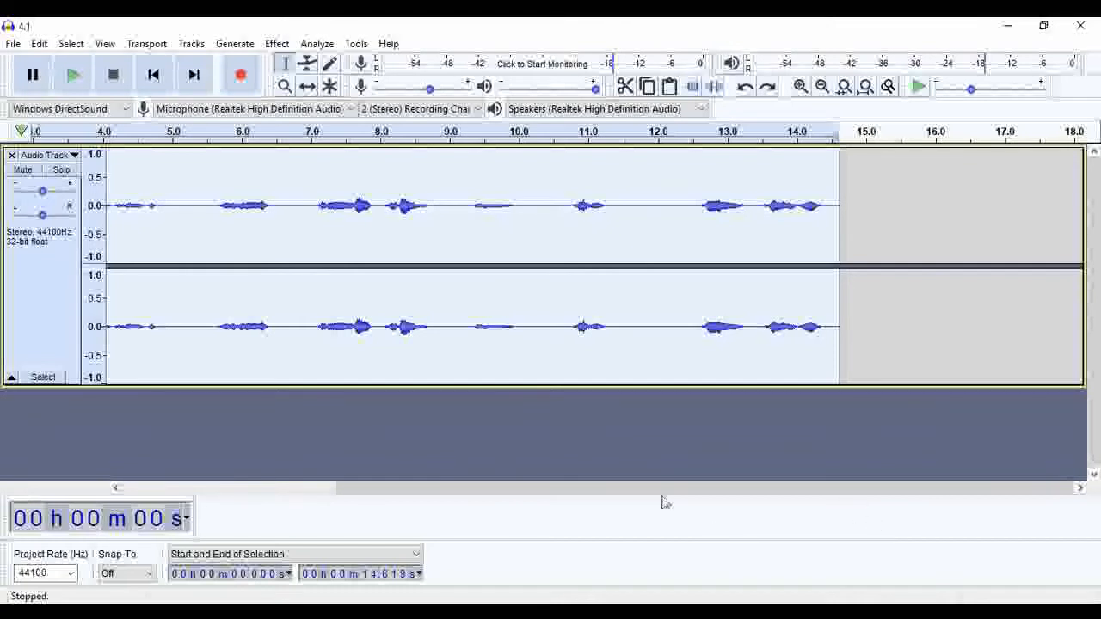
Play back the original recording from about 4 seconds and from its very start
{"action": "left_click", "coordinate": [220, 185]}
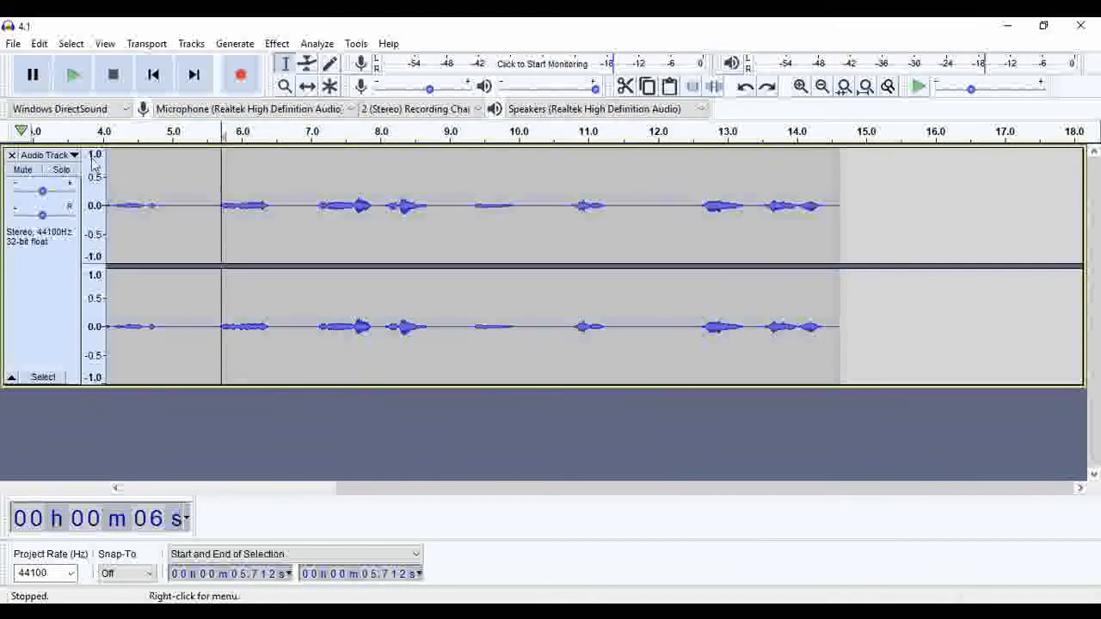
{"action": "left_click", "coordinate": [104, 131]}
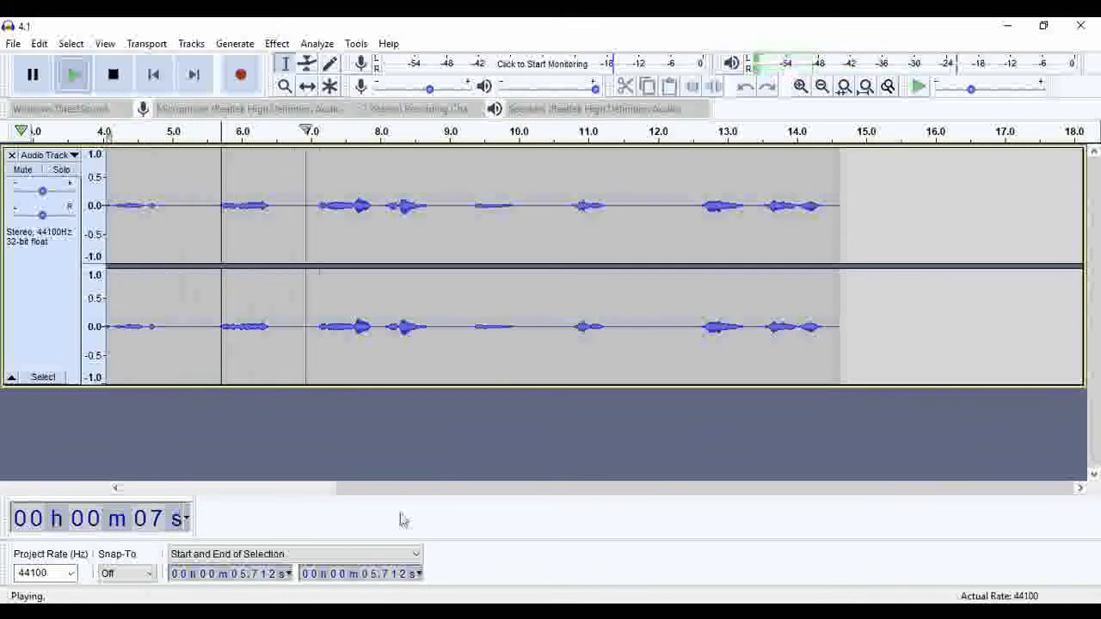
{"action": "left_click_drag", "start_coordinate": [404, 495], "coordinate": [194, 488]}
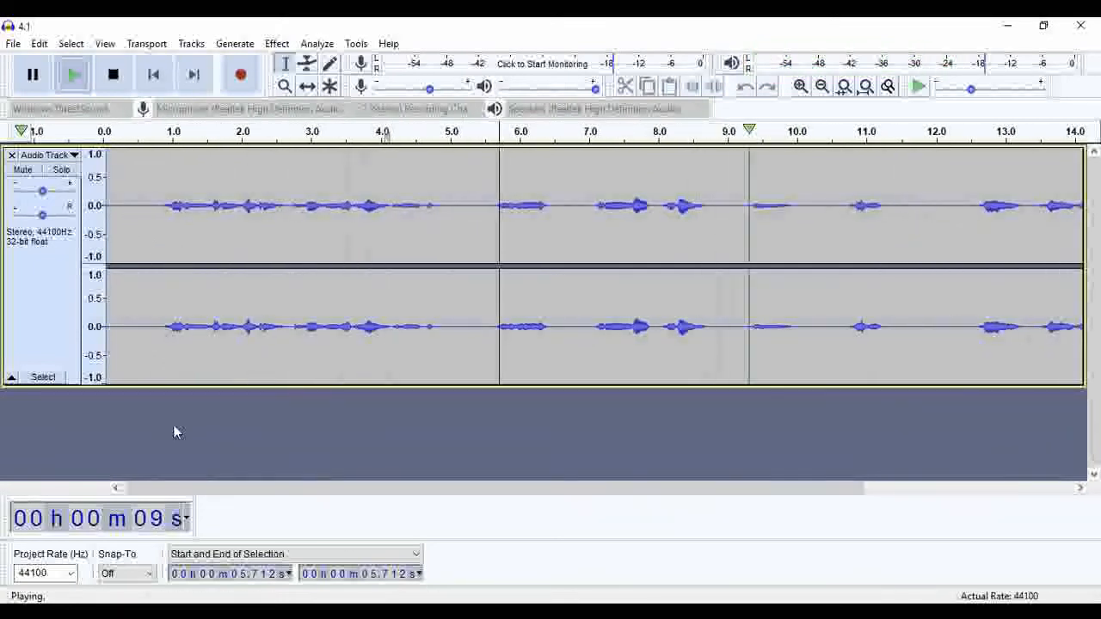
{"action": "left_click", "coordinate": [104, 133]}
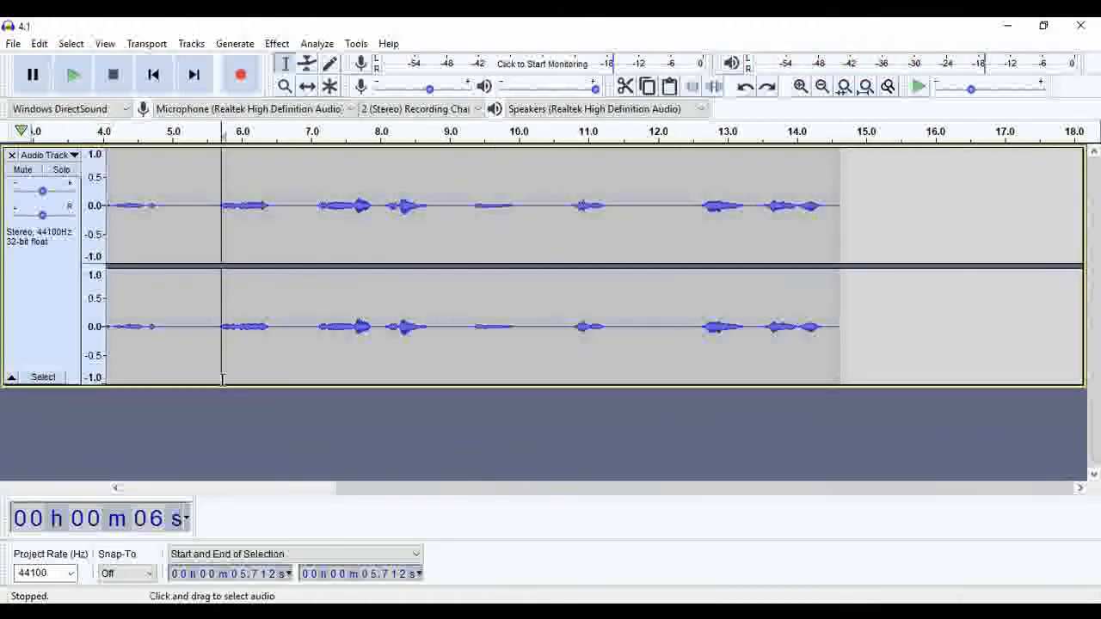
{"action": "left_click_drag", "start_coordinate": [369, 490], "coordinate": [180, 490]}
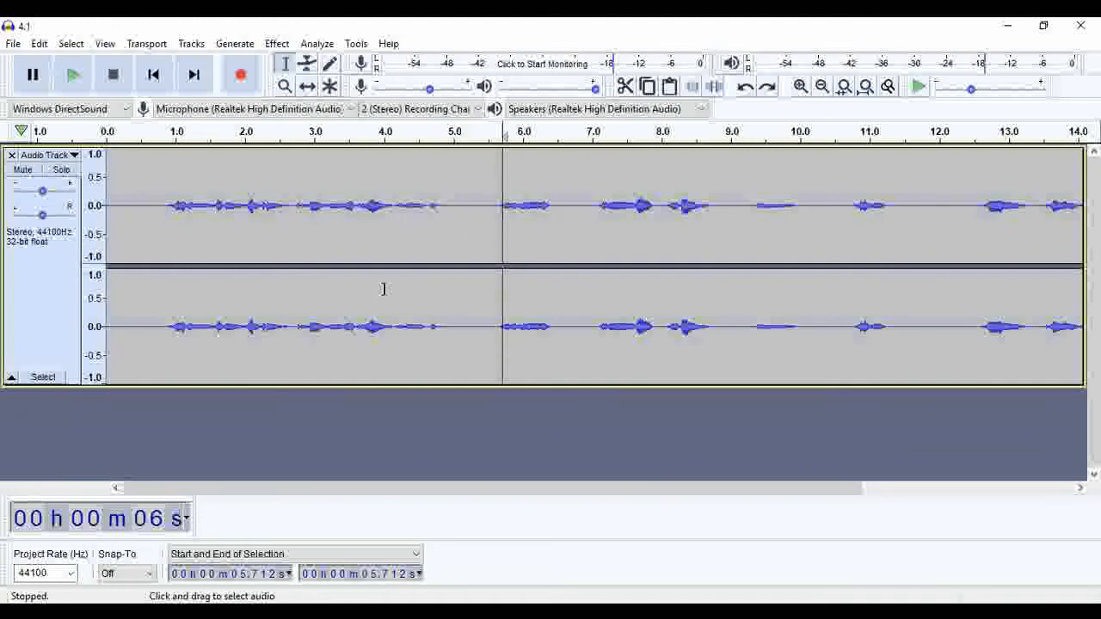
Truncate silences across the whole track with a -20 dB threshold, 0.5 s duration and truncation to 0.5 s, and play the shortened audio
{"action": "key", "text": "ctrl+a"}
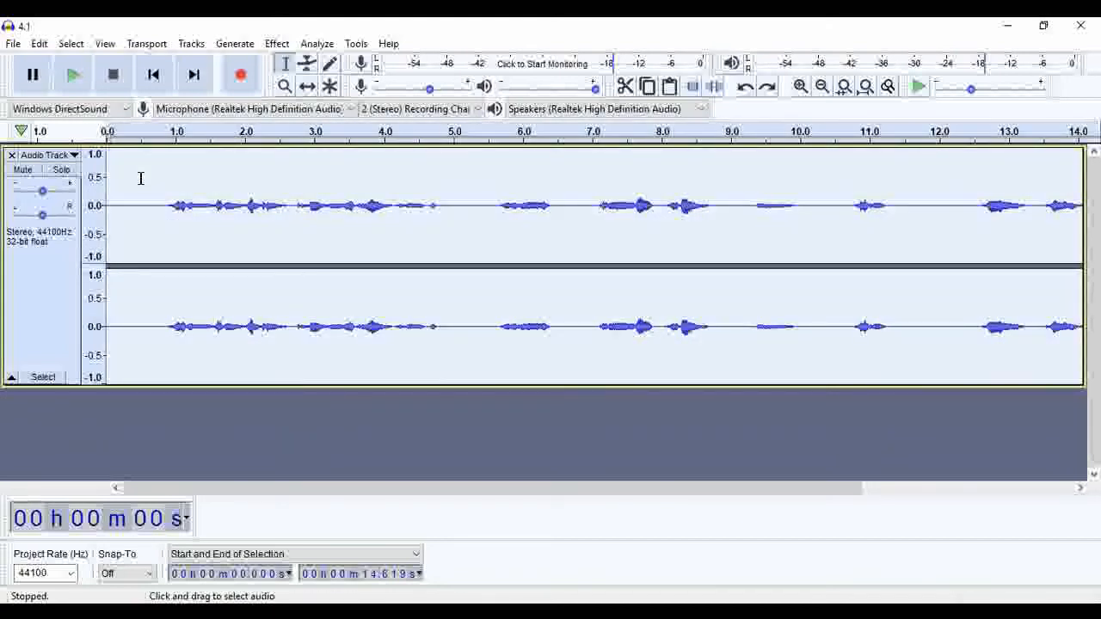
{"action": "left_click", "coordinate": [71, 44]}
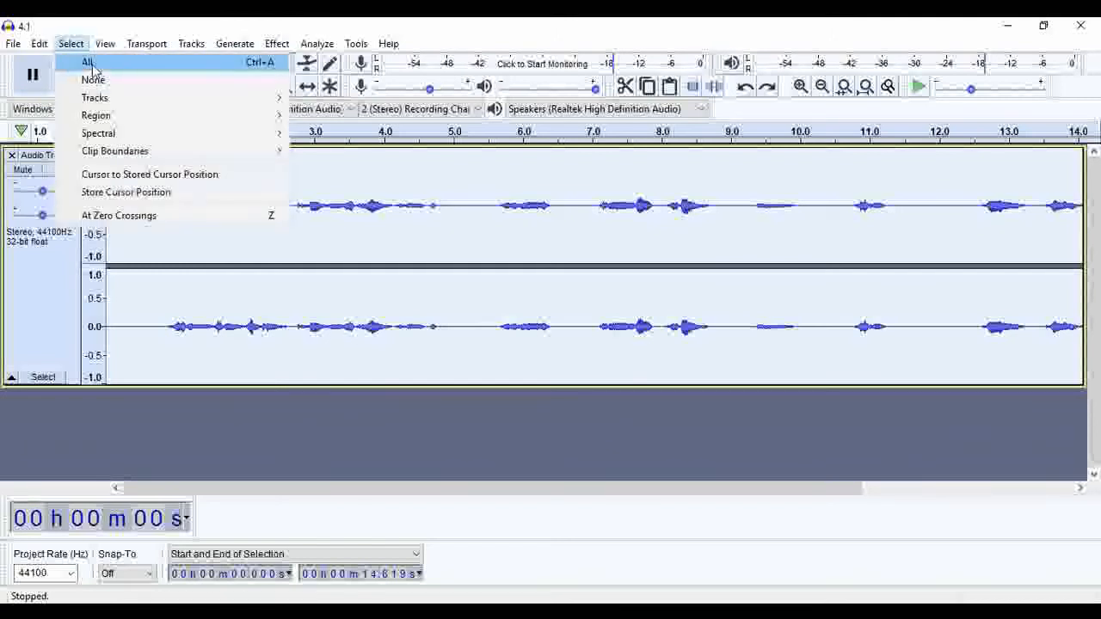
{"action": "left_click", "coordinate": [89, 64]}
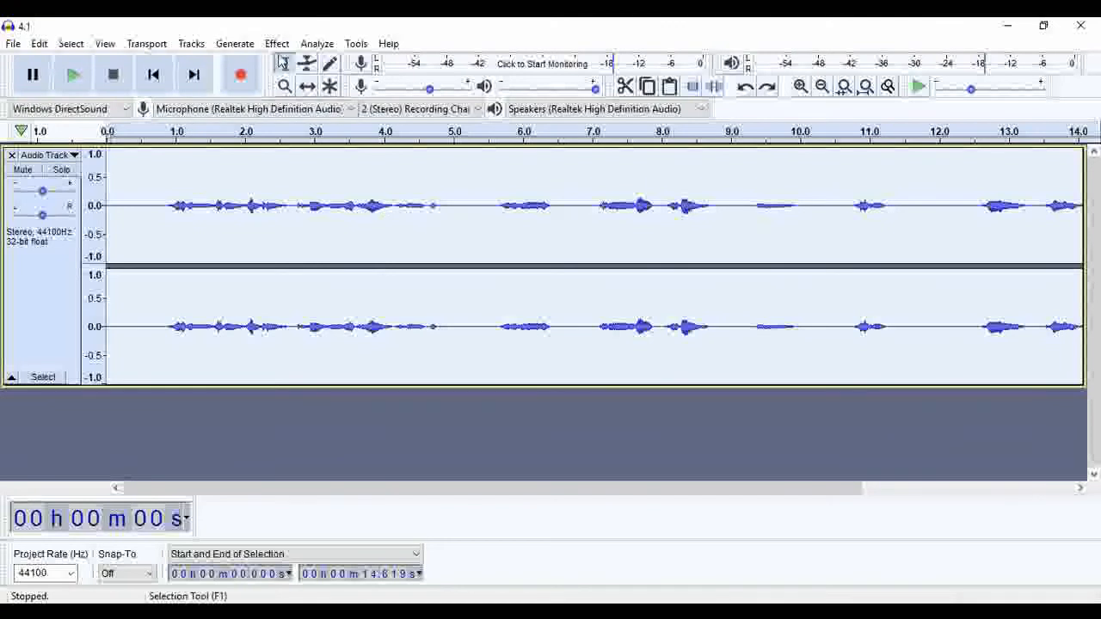
{"action": "left_click", "coordinate": [277, 44]}
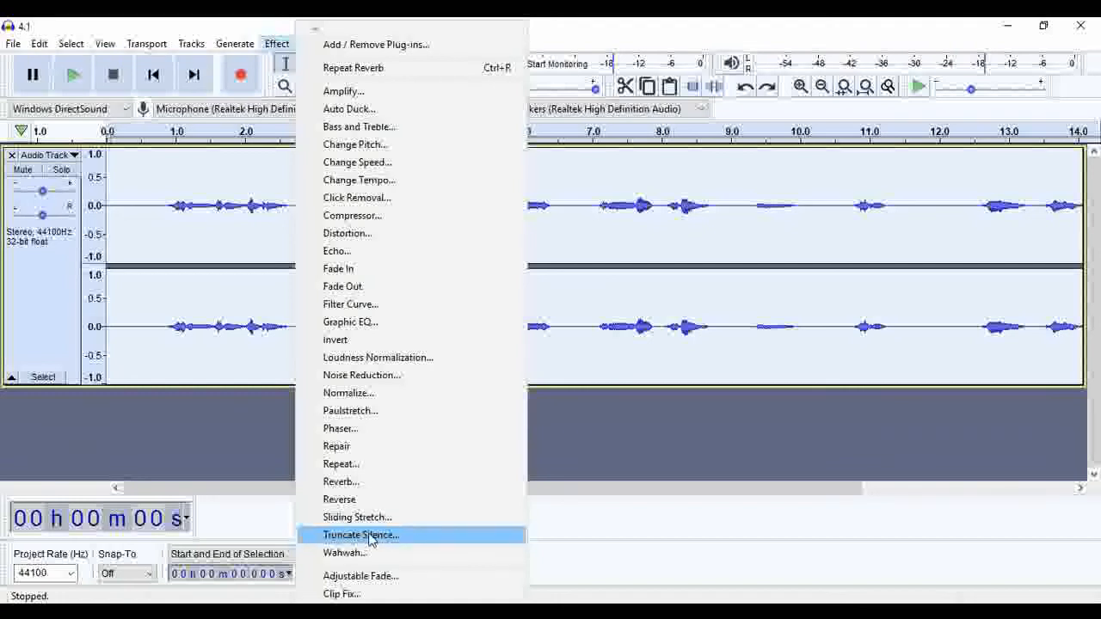
{"action": "left_click", "coordinate": [597, 532]}
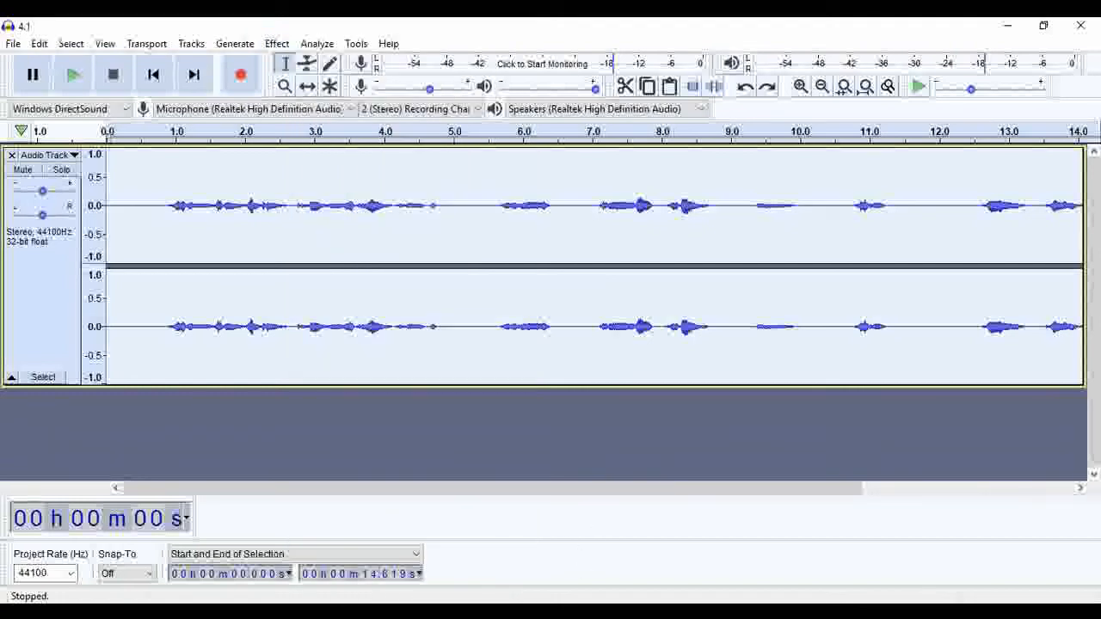
{"action": "left_click_drag", "start_coordinate": [516, 488], "coordinate": [725, 518]}
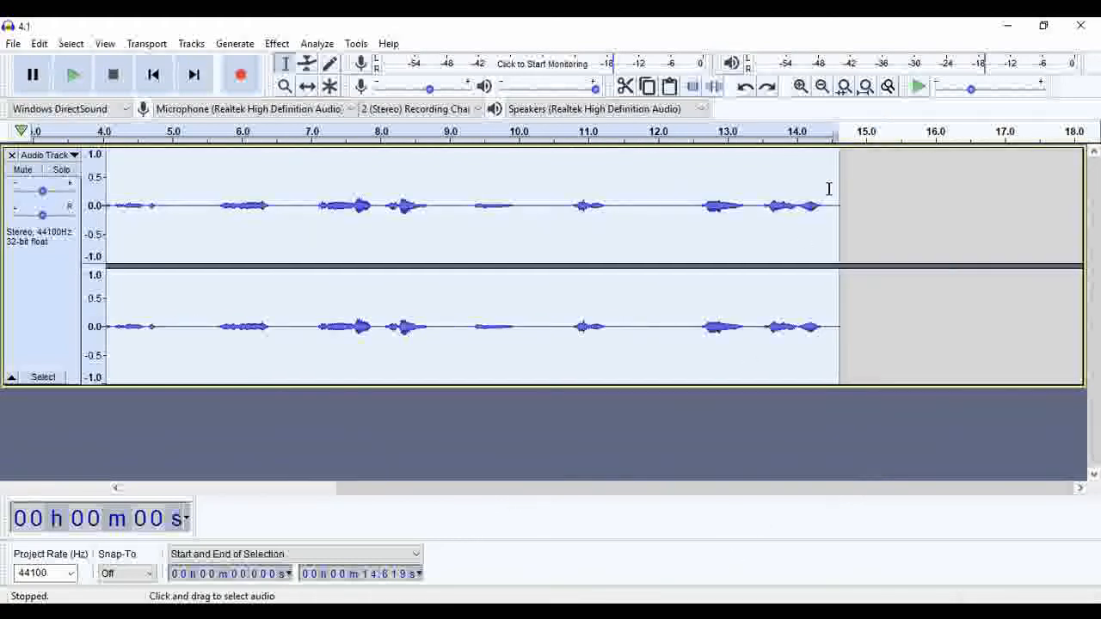
{"action": "left_click_drag", "start_coordinate": [533, 489], "coordinate": [277, 496]}
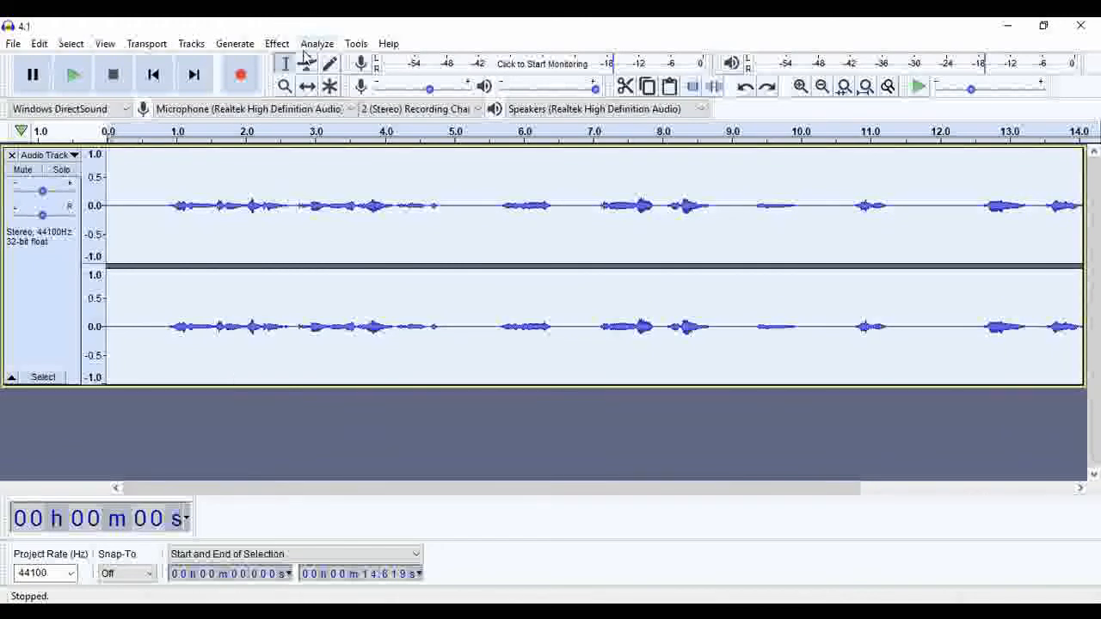
{"action": "left_click", "coordinate": [276, 43]}
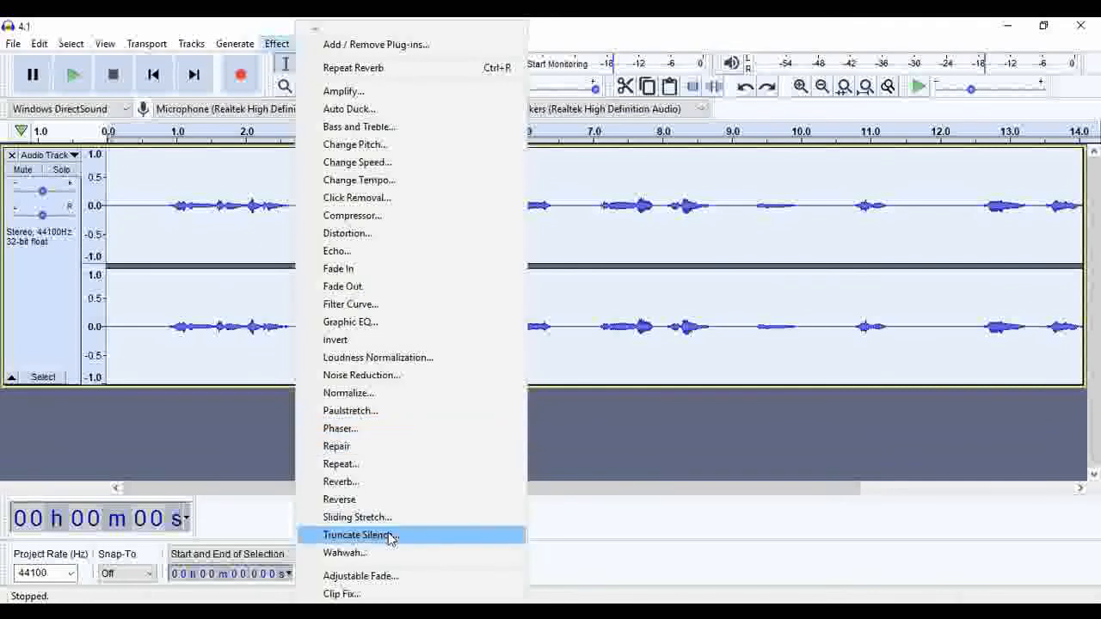
{"action": "left_click", "coordinate": [357, 535]}
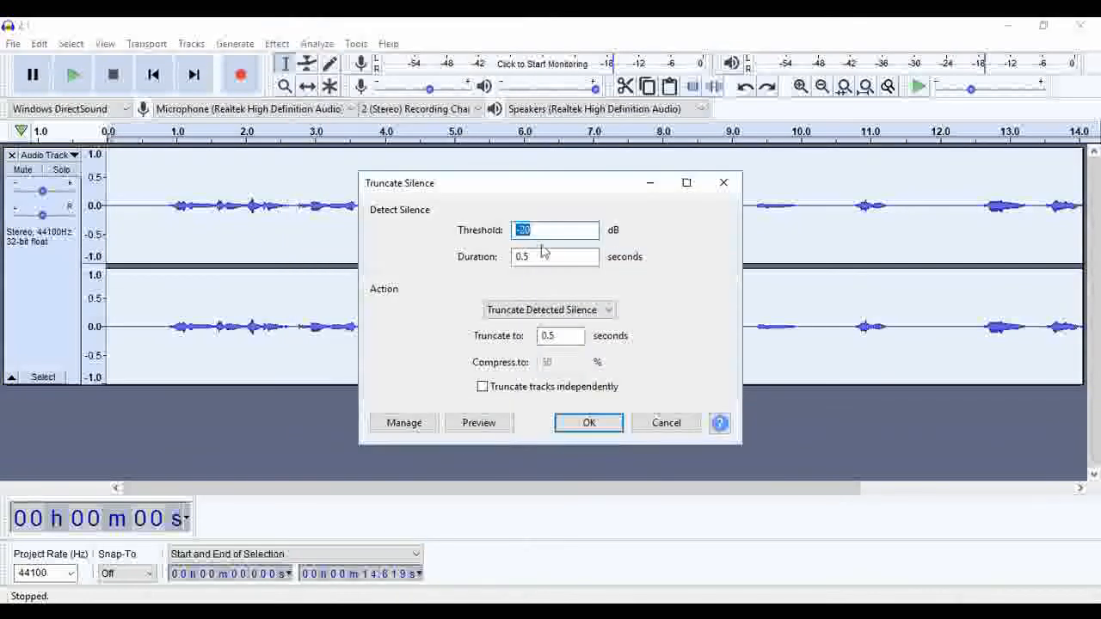
{"action": "left_click", "coordinate": [584, 430]}
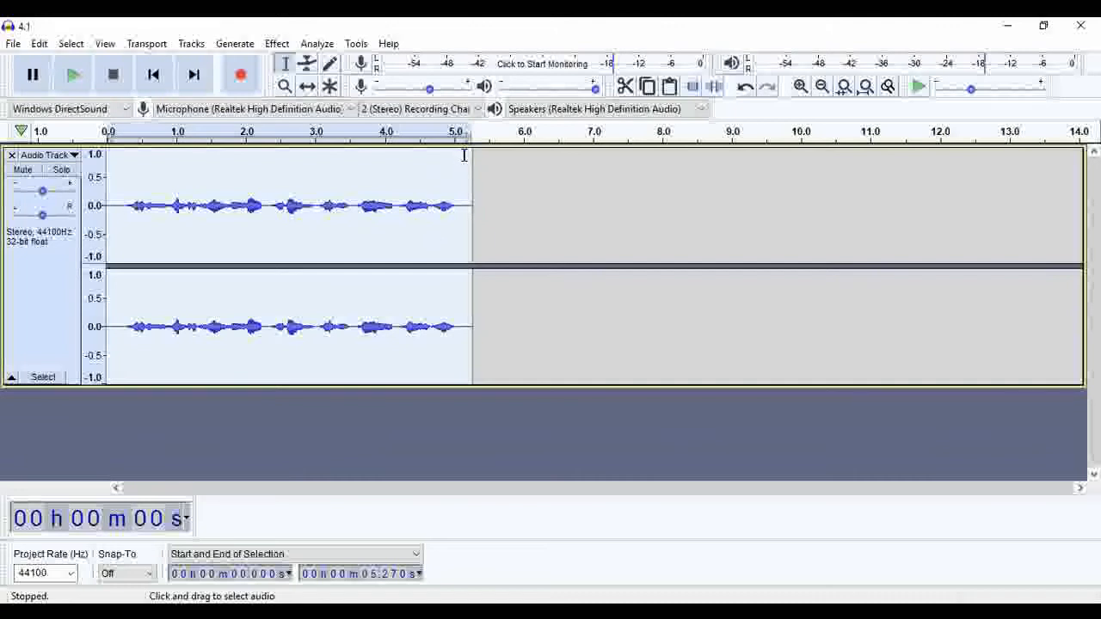
{"action": "left_click", "coordinate": [73, 78]}
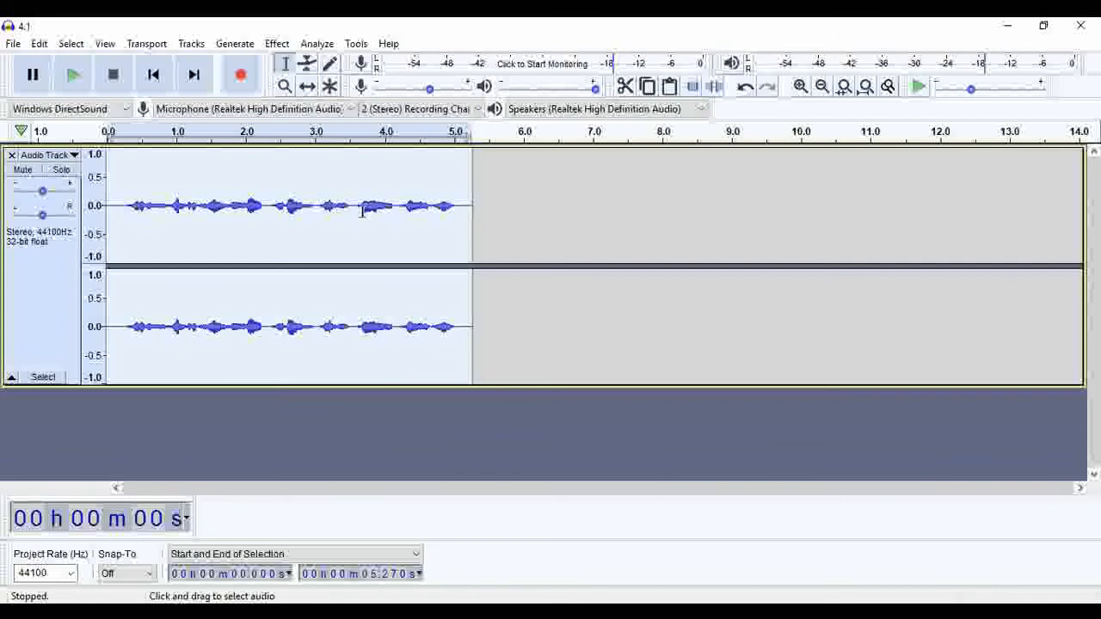
Preview an Echo with 1 second delay and 0.5 decay on the audio from about 0.2 to 1.4 seconds, without applying it
{"action": "left_click", "coordinate": [202, 183]}
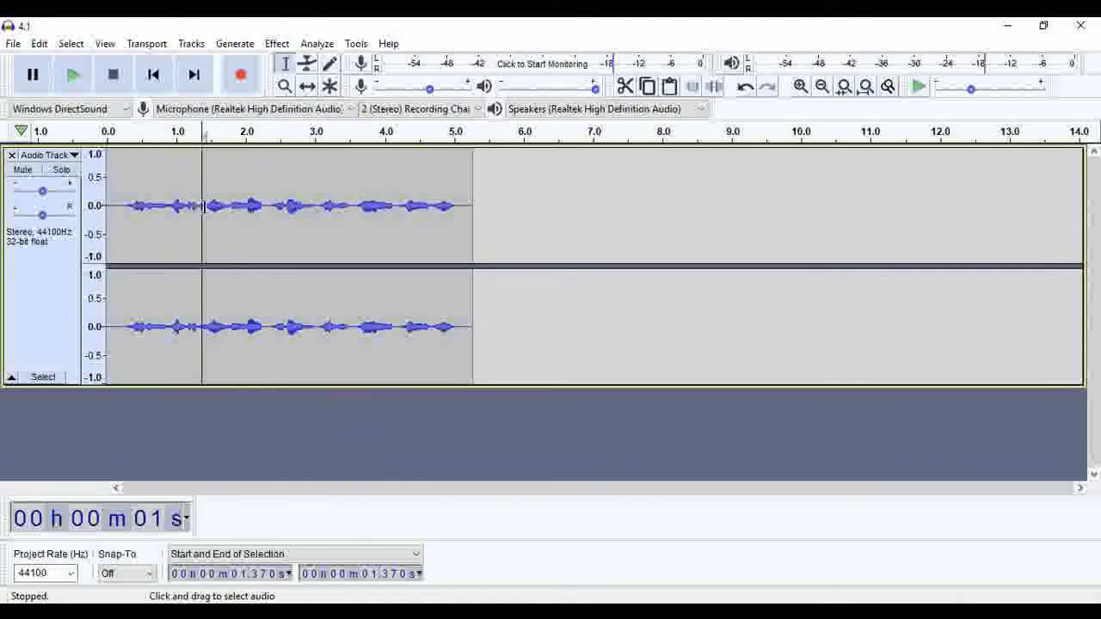
{"action": "left_click_drag", "start_coordinate": [205, 202], "coordinate": [123, 203]}
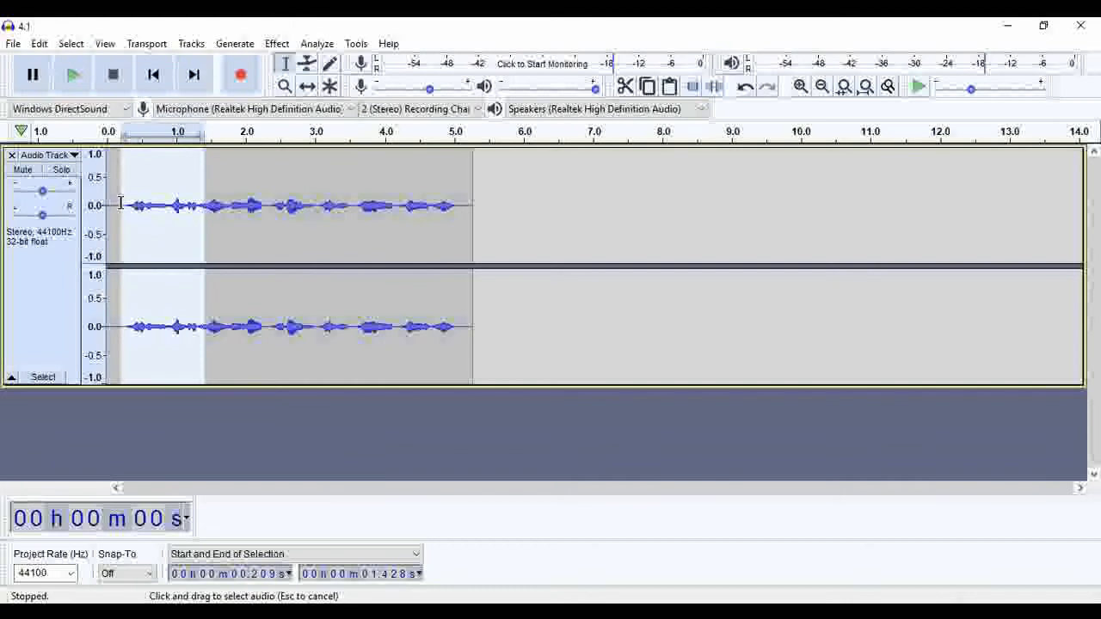
{"action": "left_click", "coordinate": [285, 44]}
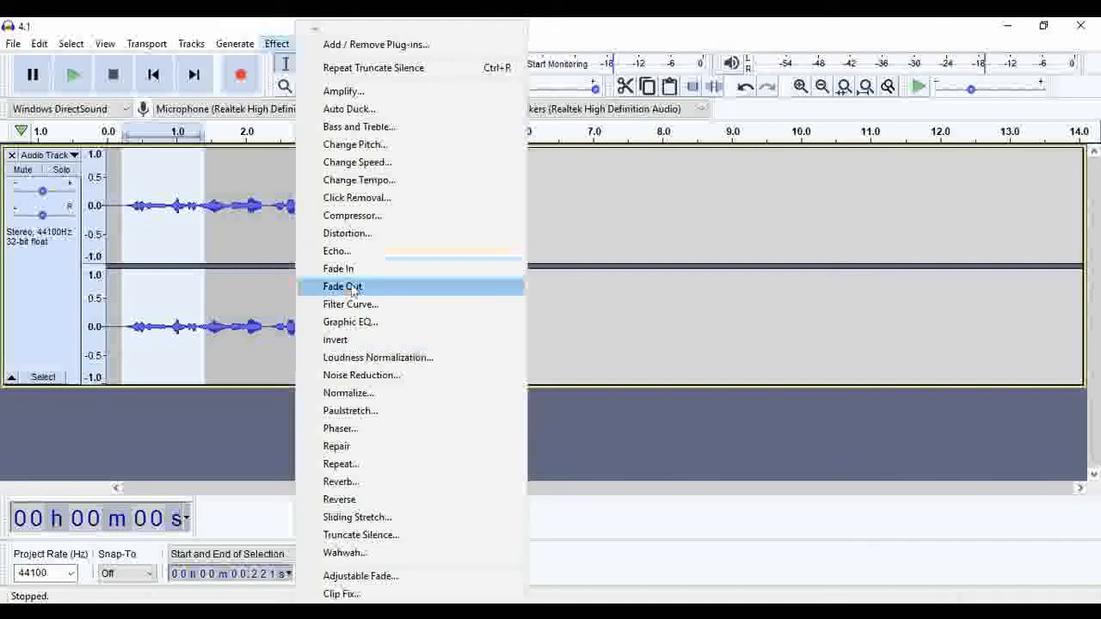
{"action": "left_click", "coordinate": [347, 251]}
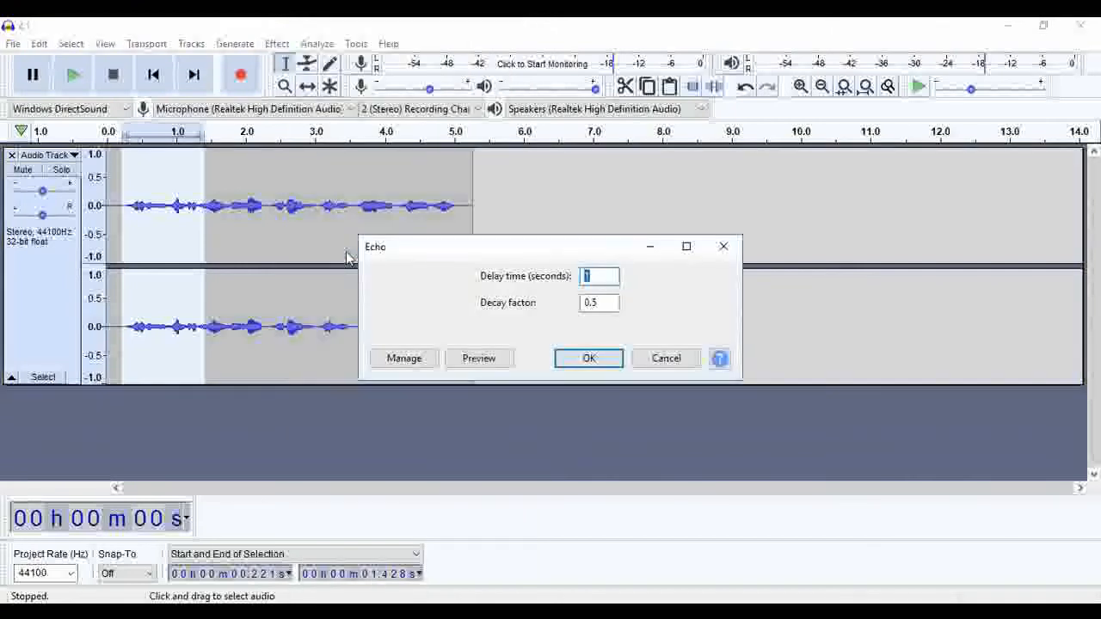
{"action": "left_click", "coordinate": [476, 361]}
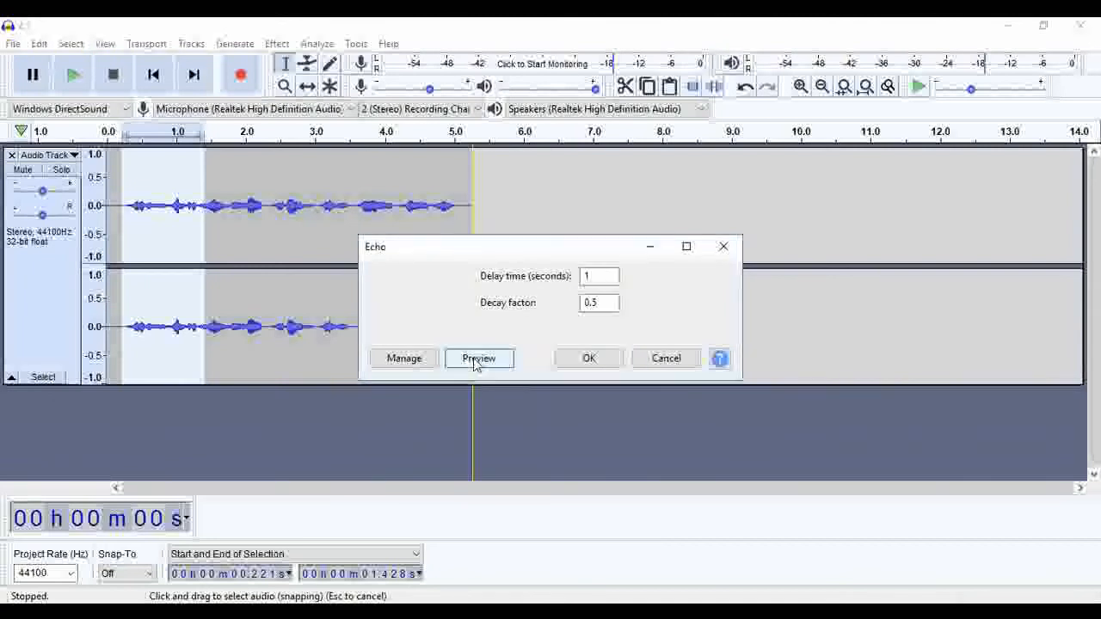
{"action": "left_click", "coordinate": [475, 363]}
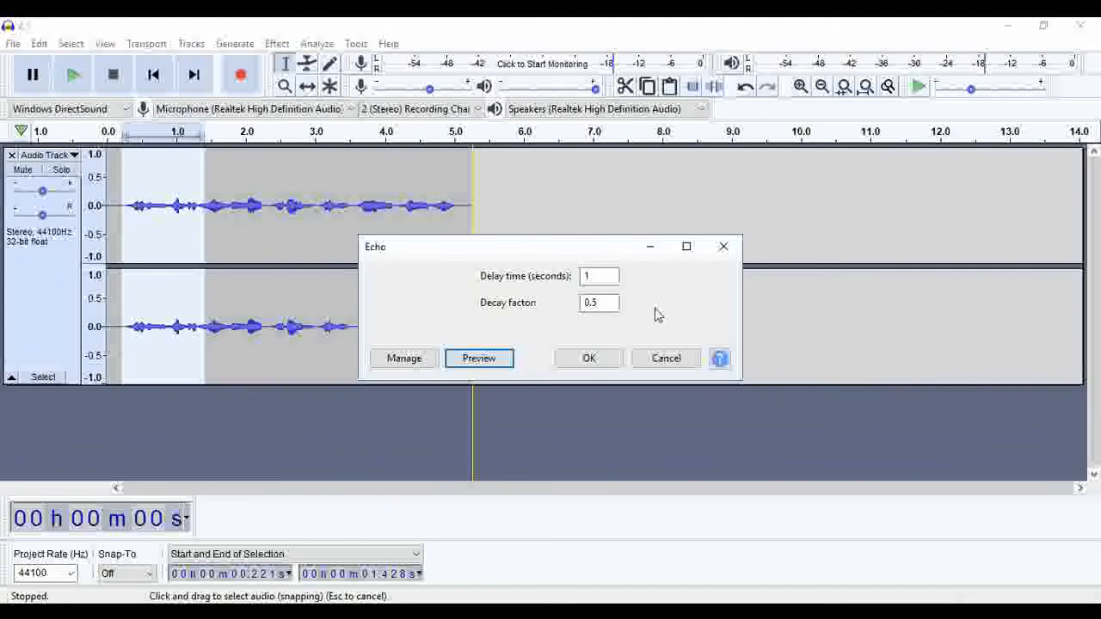
{"action": "left_click", "coordinate": [723, 245]}
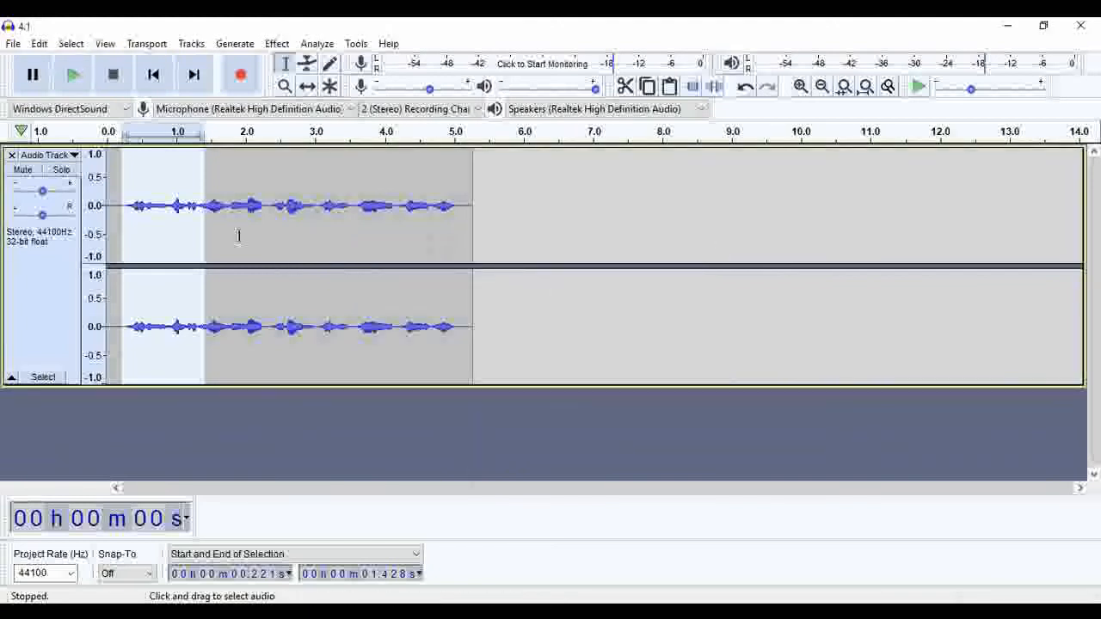
Select the audio from about 0.2 to 1.8 seconds and preview the same 1 second, 0.5 decay Echo without applying it
{"action": "left_click", "coordinate": [229, 205]}
{"action": "left_click_drag", "start_coordinate": [229, 205], "coordinate": [120, 204]}
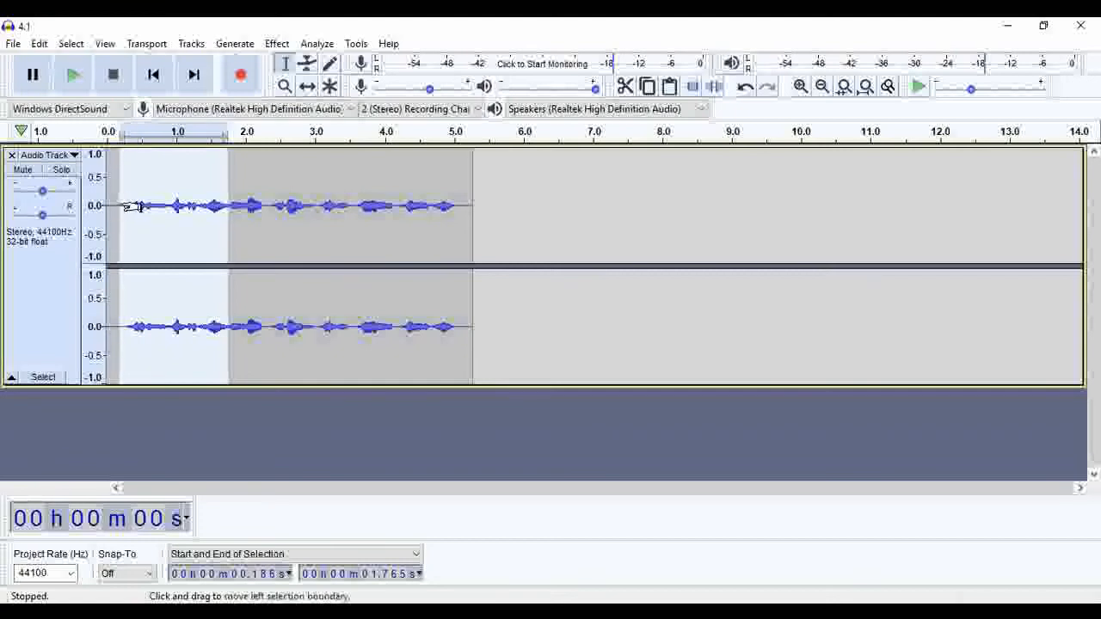
{"action": "left_click", "coordinate": [277, 44]}
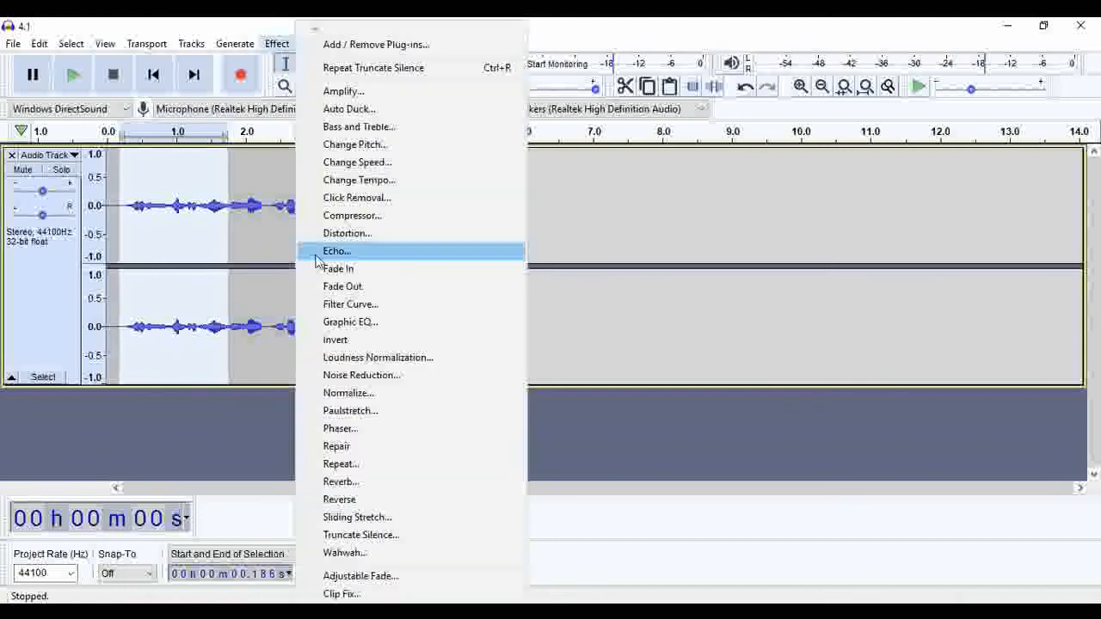
{"action": "left_click", "coordinate": [364, 255]}
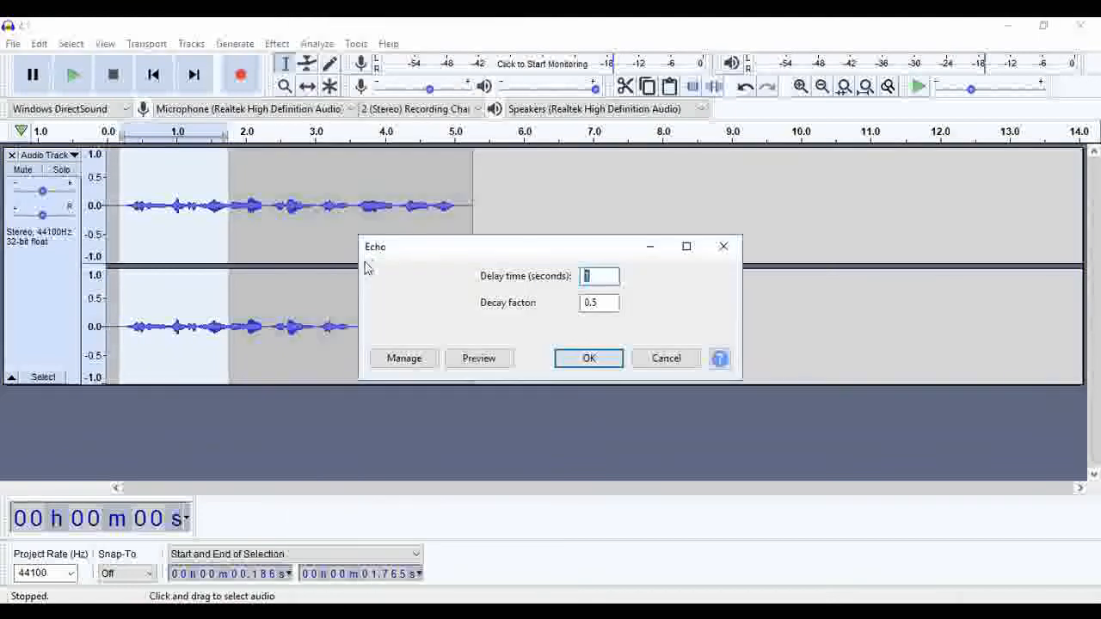
{"action": "left_click", "coordinate": [483, 361]}
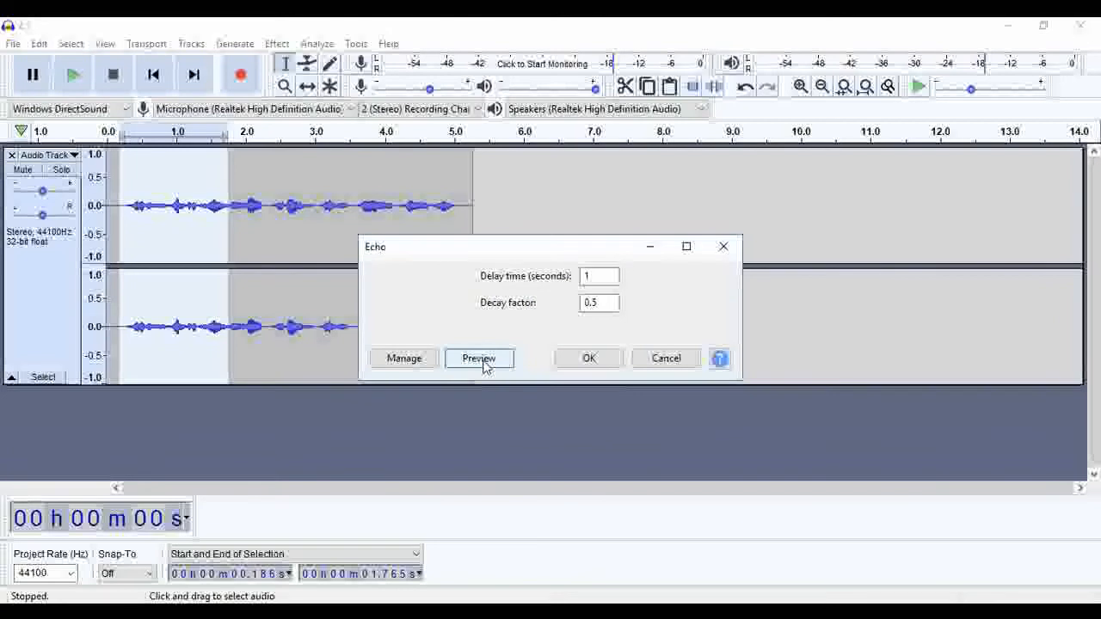
{"action": "left_click", "coordinate": [483, 361]}
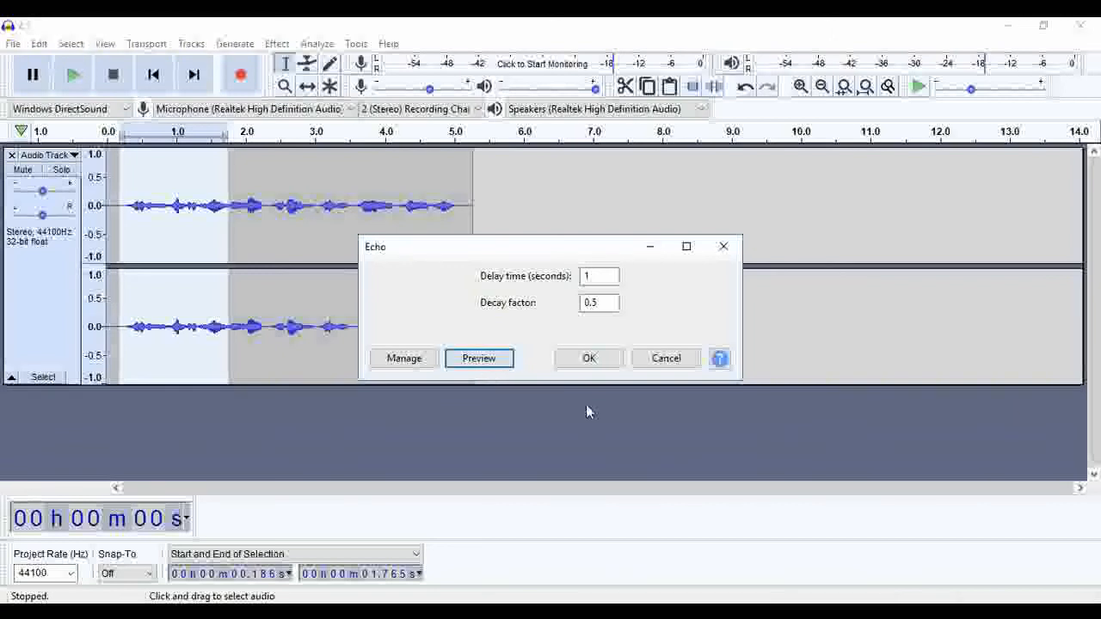
{"action": "left_click", "coordinate": [722, 246]}
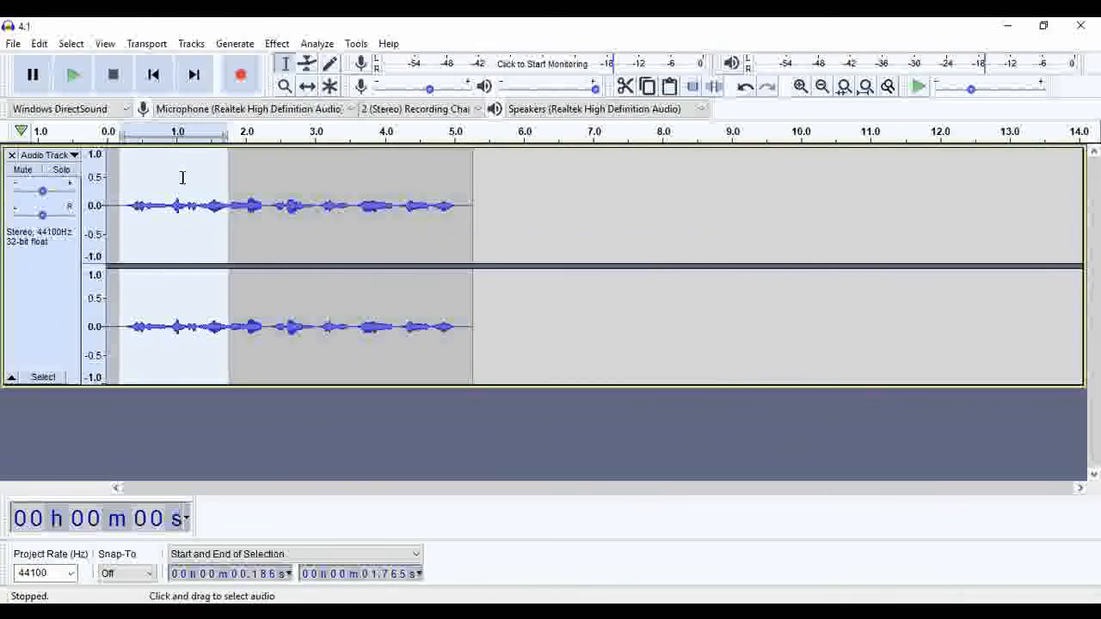
Open Filter Curve EQ on the selected audio, load the Walkie-talkie factory preset and preview it
{"action": "left_click", "coordinate": [280, 45]}
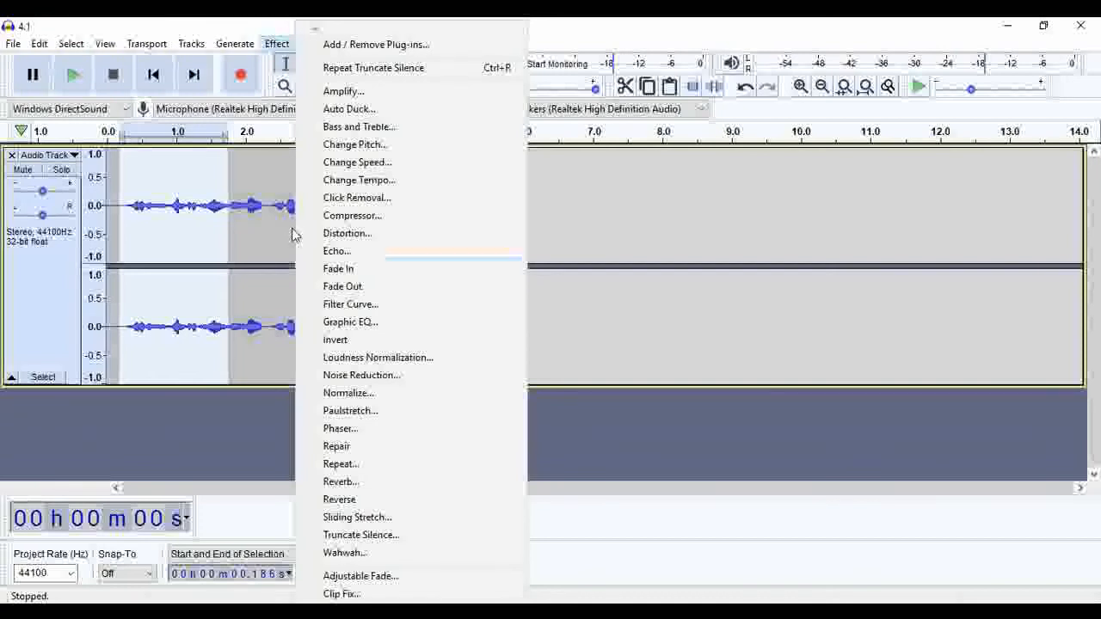
{"action": "left_click", "coordinate": [366, 307]}
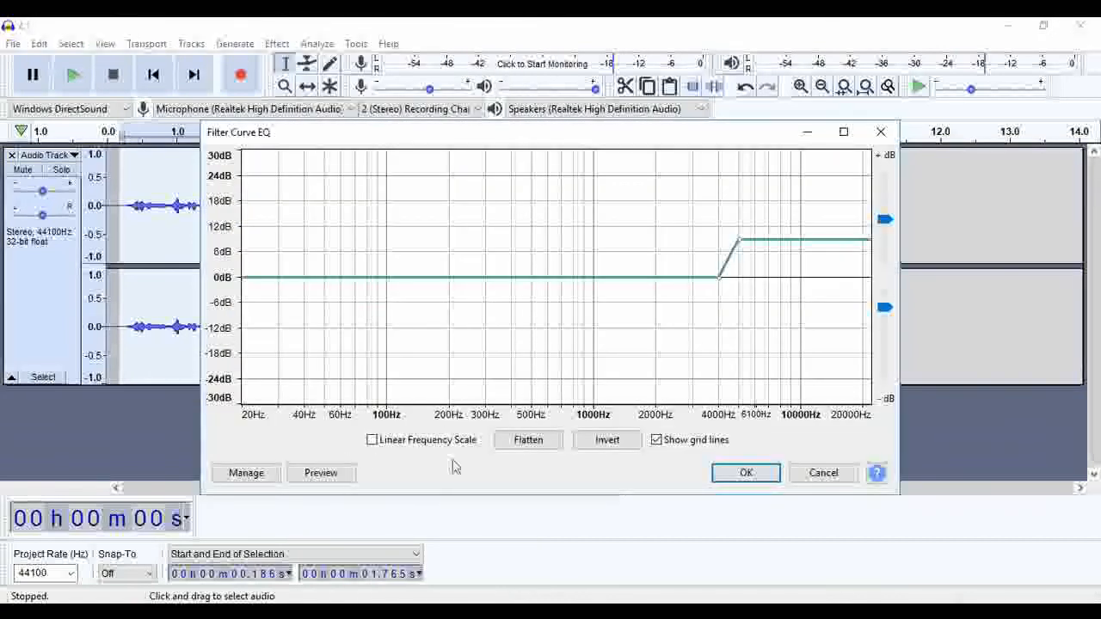
{"action": "left_click", "coordinate": [247, 475]}
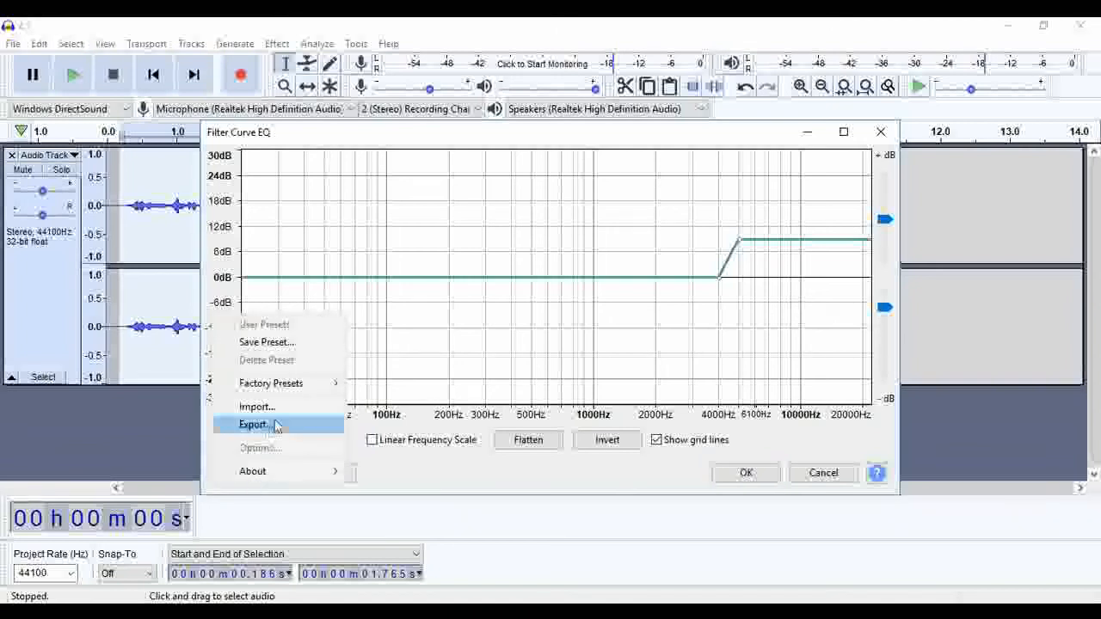
{"action": "mouse_move", "coordinate": [311, 389]}
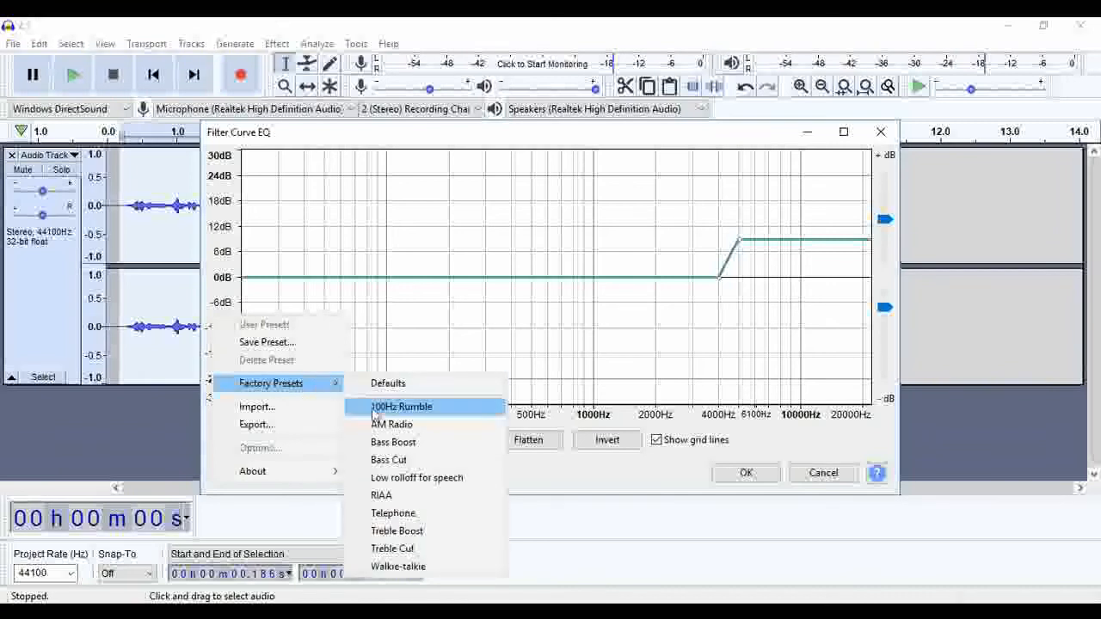
{"action": "left_click", "coordinate": [418, 566]}
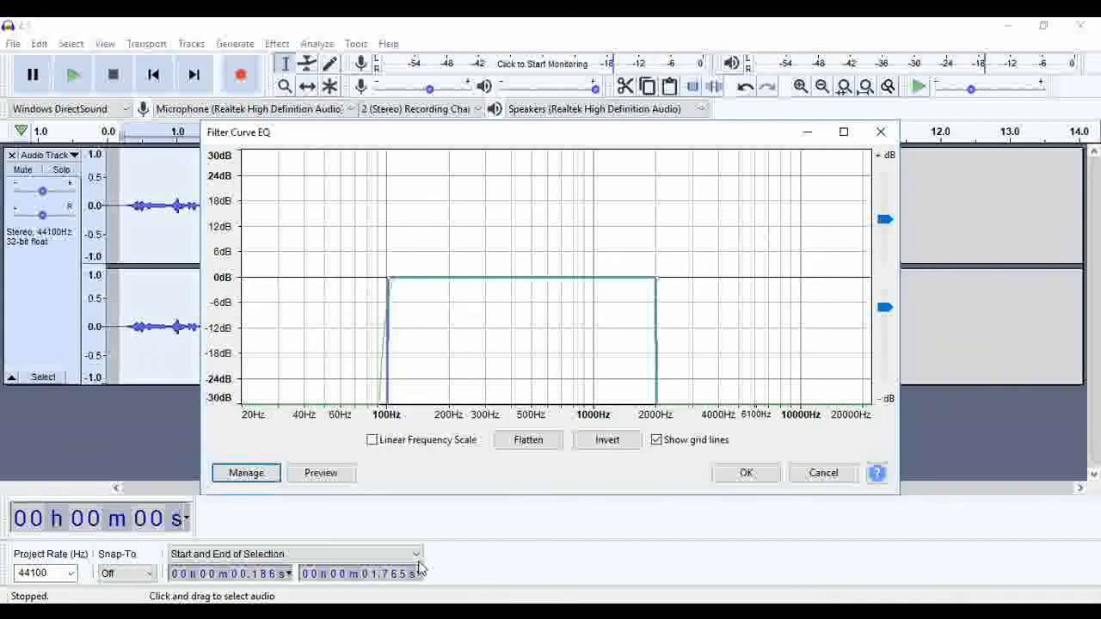
{"action": "left_click", "coordinate": [324, 481]}
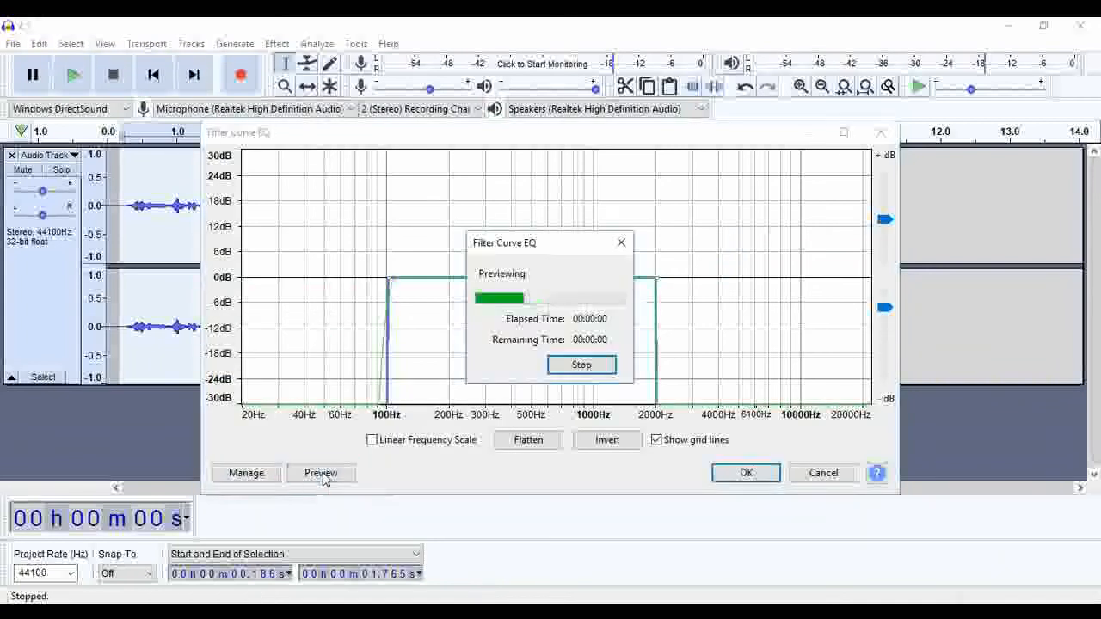
{"action": "left_click", "coordinate": [324, 480]}
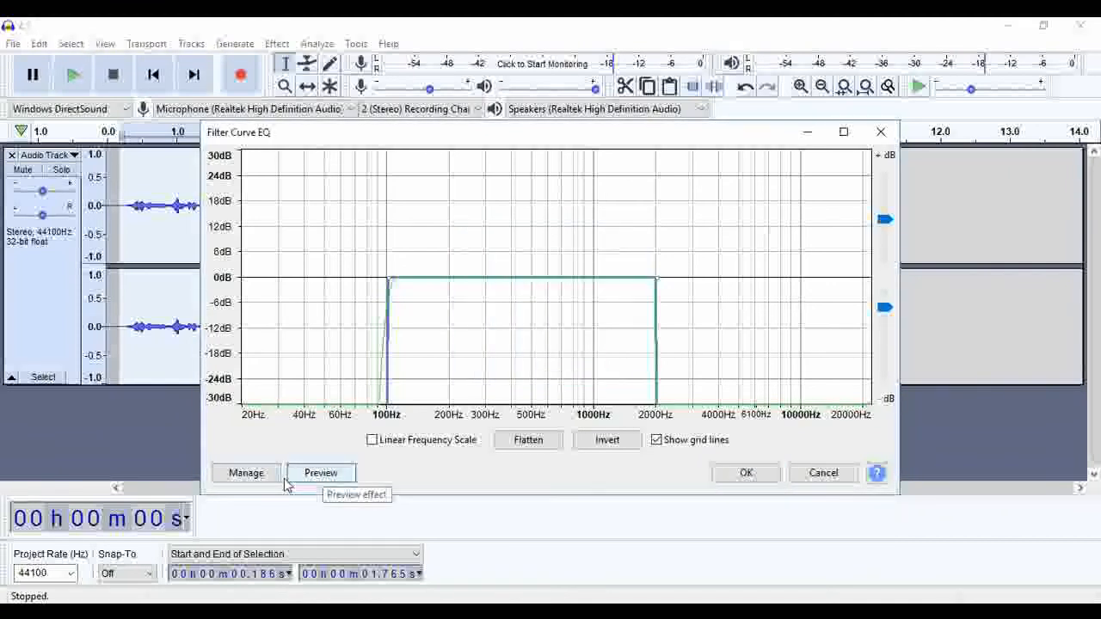
Switch the Filter Curve EQ to the AM Radio factory preset and preview it on the selection
{"action": "left_click", "coordinate": [258, 478]}
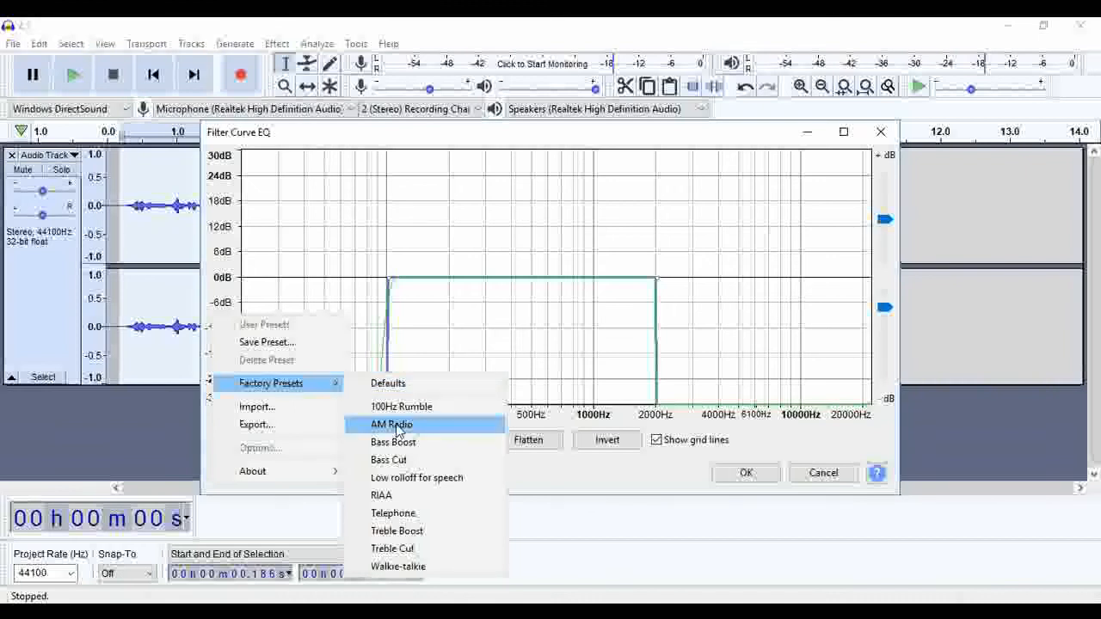
{"action": "left_click", "coordinate": [395, 427]}
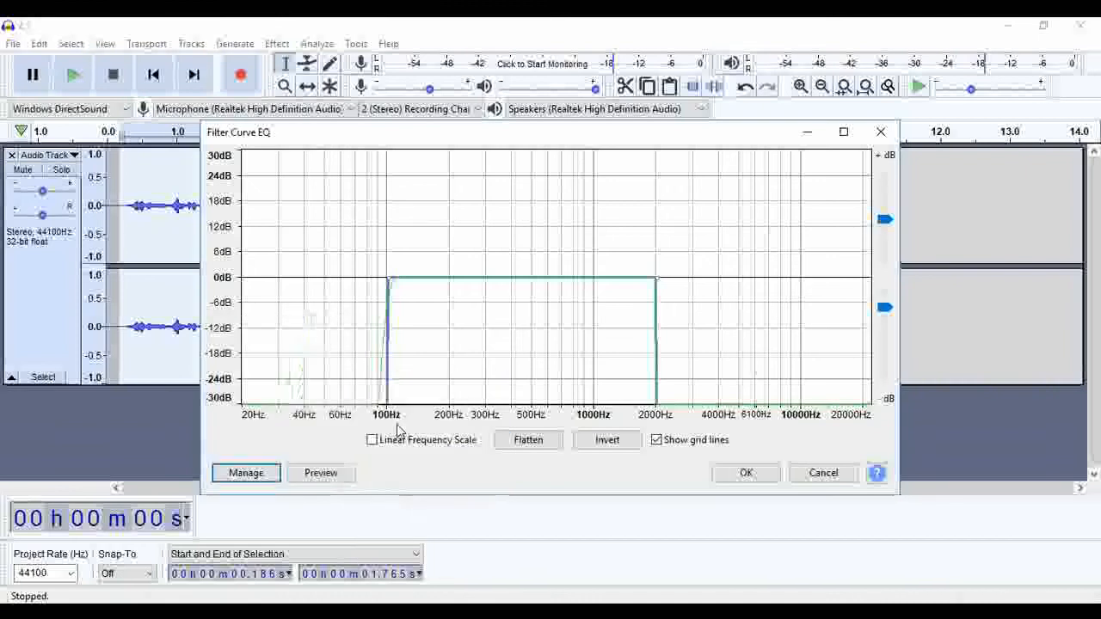
{"action": "left_click", "coordinate": [320, 473]}
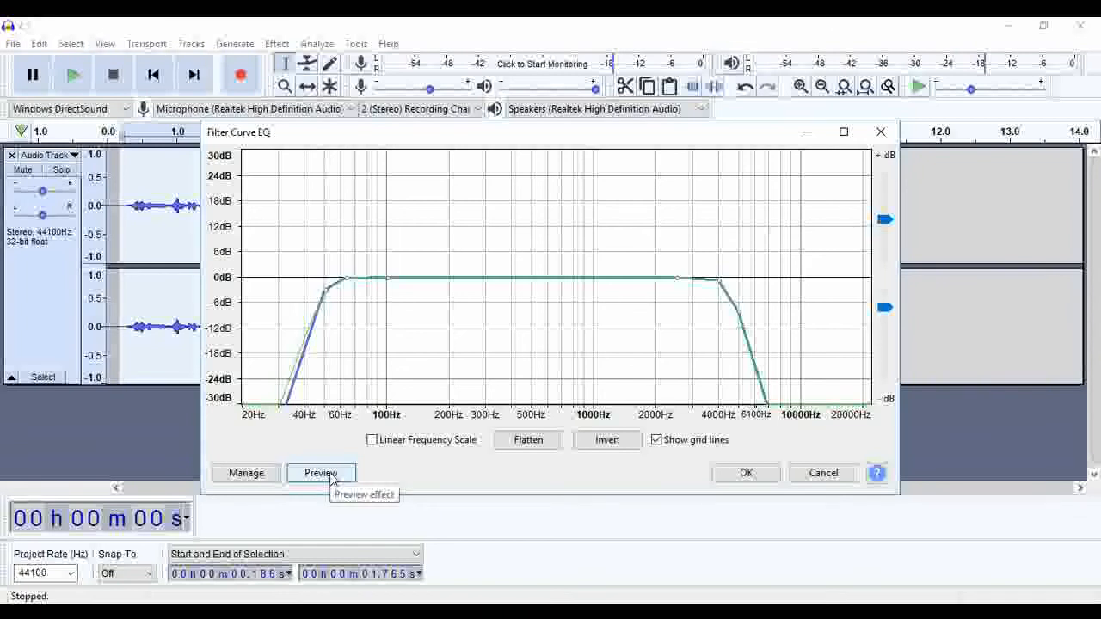
{"action": "left_click", "coordinate": [332, 477]}
Preview the Bass Boost factory preset, both as loaded and with its 100 Hz point lowered to about 4 dB
{"action": "left_click", "coordinate": [257, 477]}
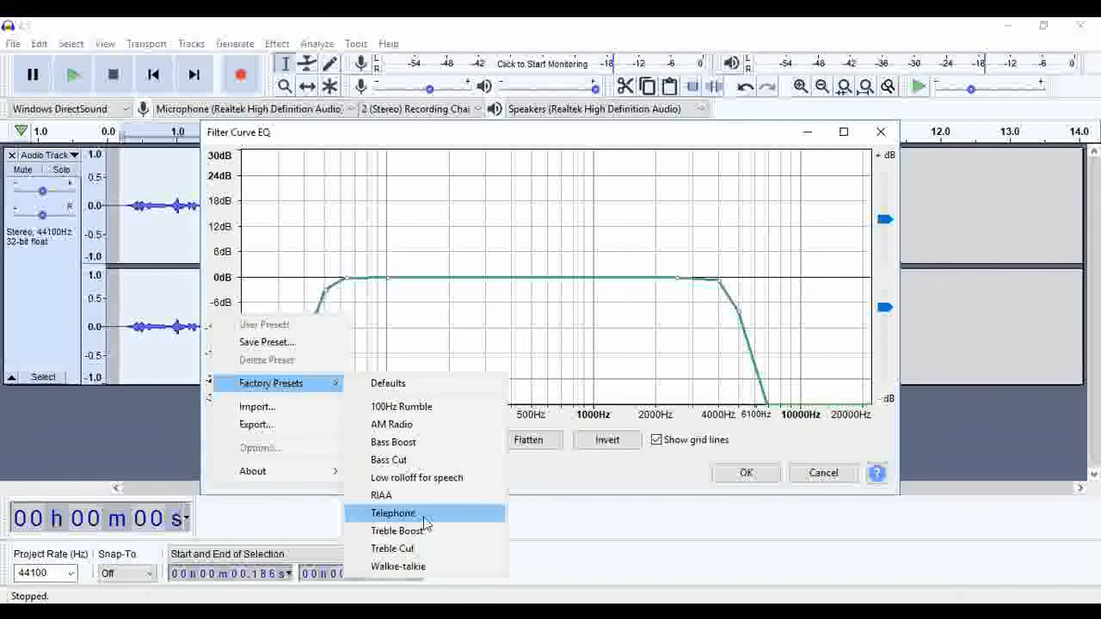
{"action": "left_click", "coordinate": [408, 444]}
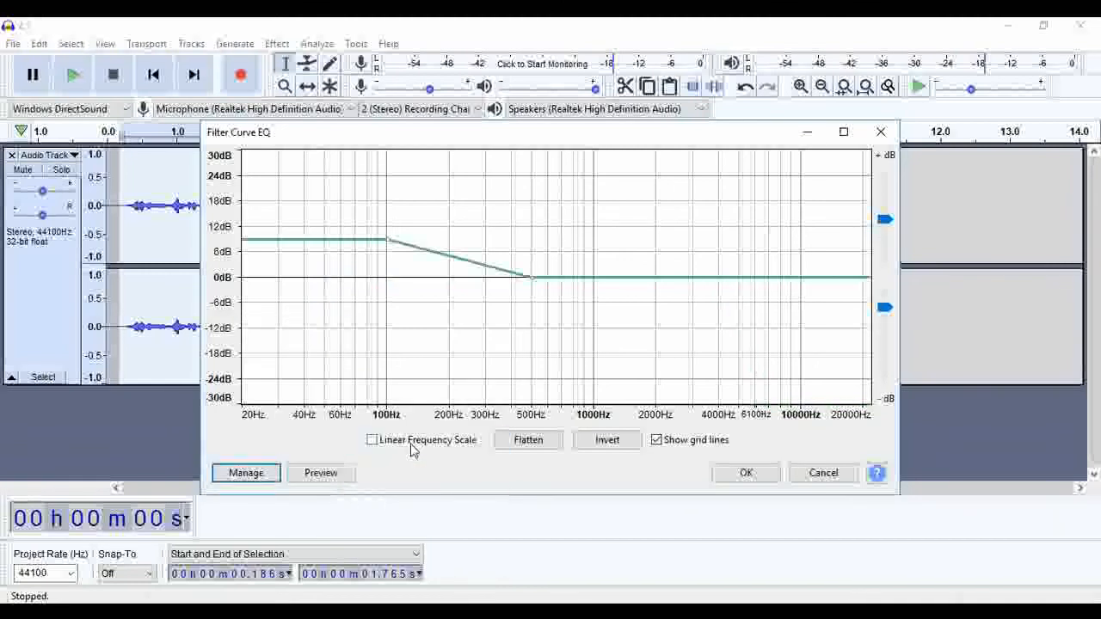
{"action": "left_click", "coordinate": [320, 474]}
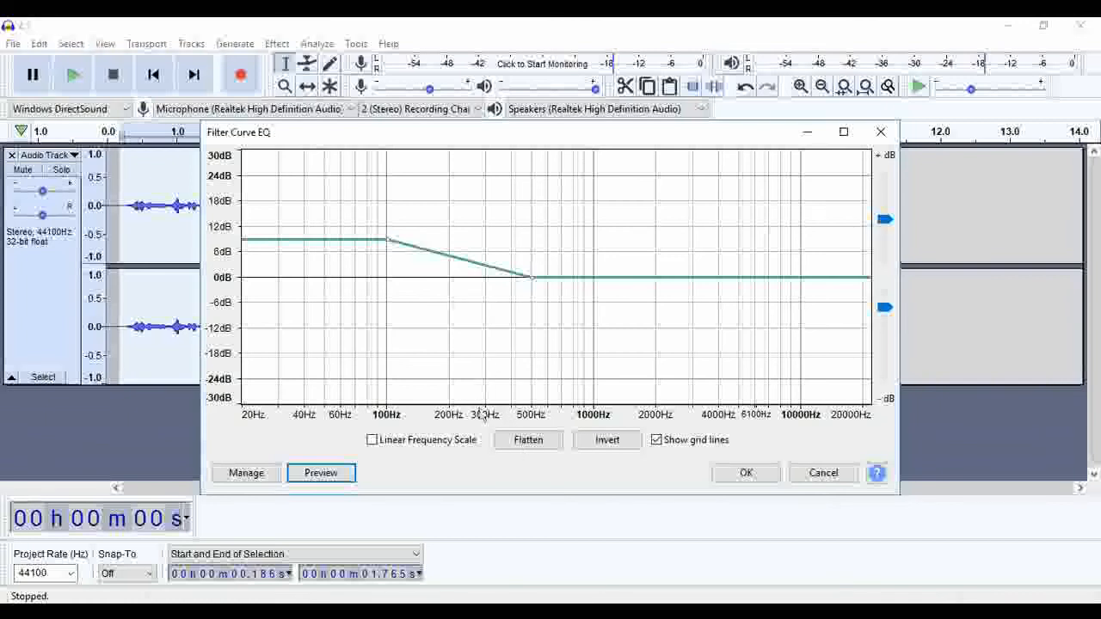
{"action": "left_click", "coordinate": [332, 478]}
{"action": "left_click_drag", "start_coordinate": [387, 245], "coordinate": [388, 266]}
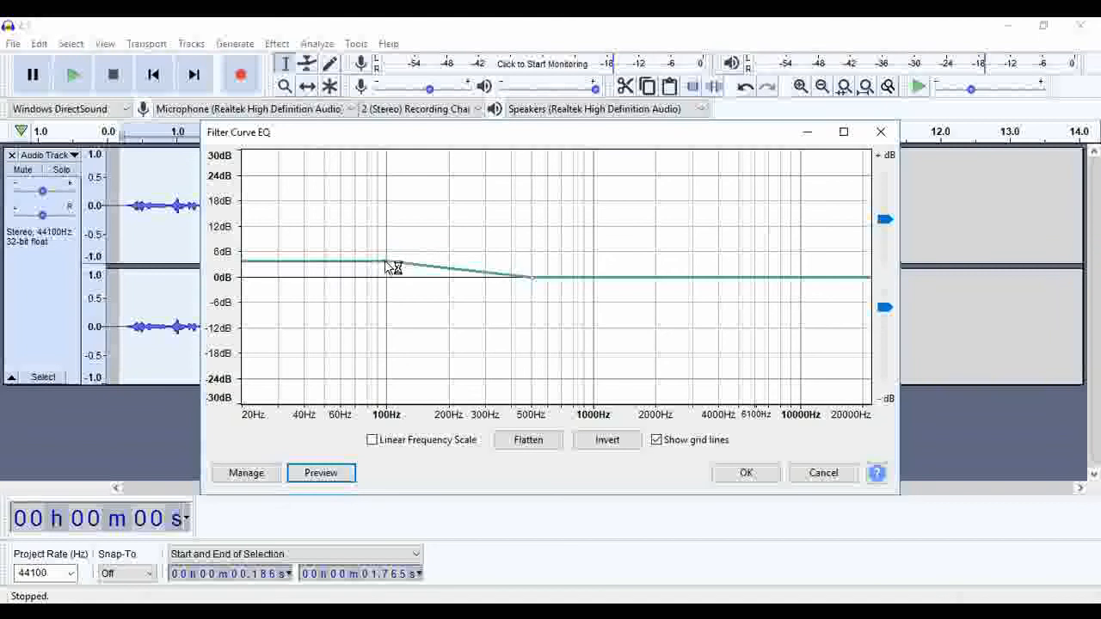
{"action": "left_click", "coordinate": [321, 473]}
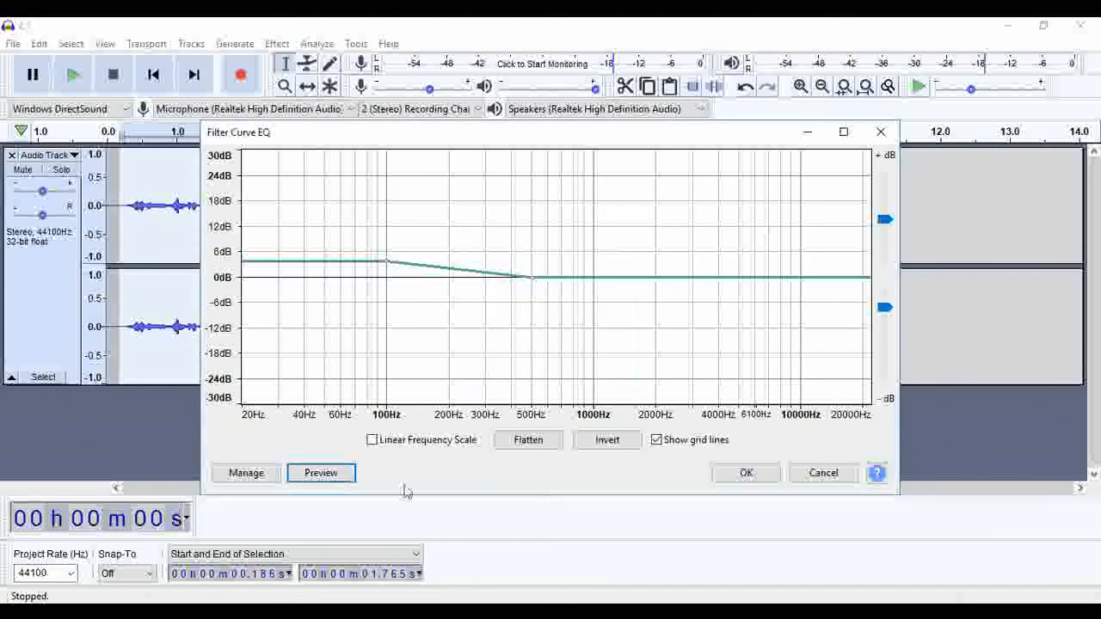
Load the Treble Boost factory preset in Filter Curve EQ, preview it and apply it to the selected audio
{"action": "left_click", "coordinate": [246, 476]}
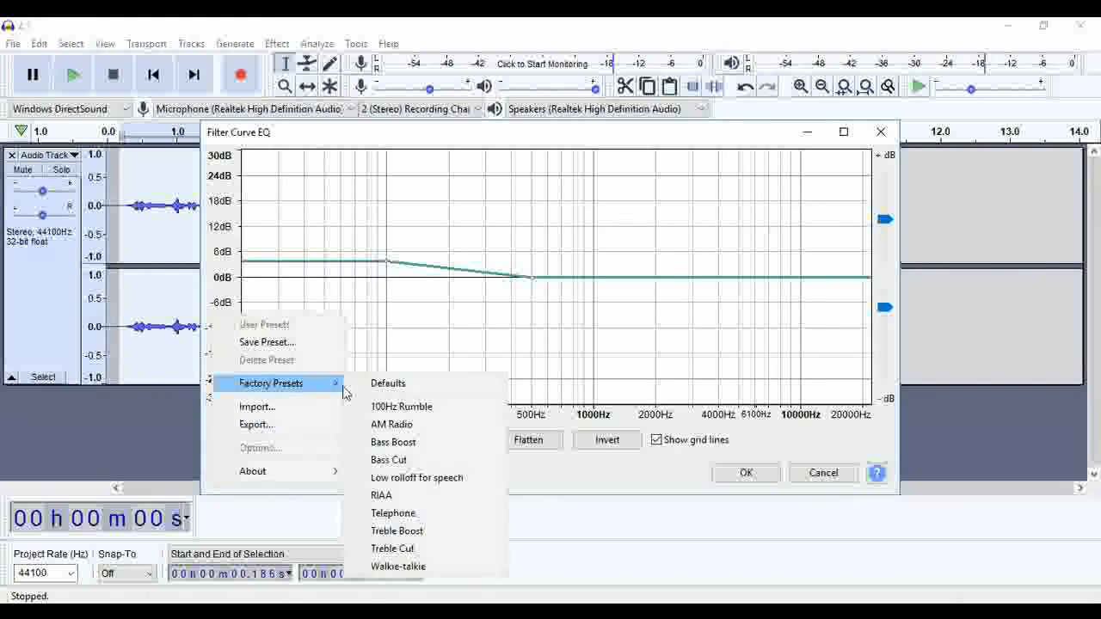
{"action": "left_click", "coordinate": [412, 531]}
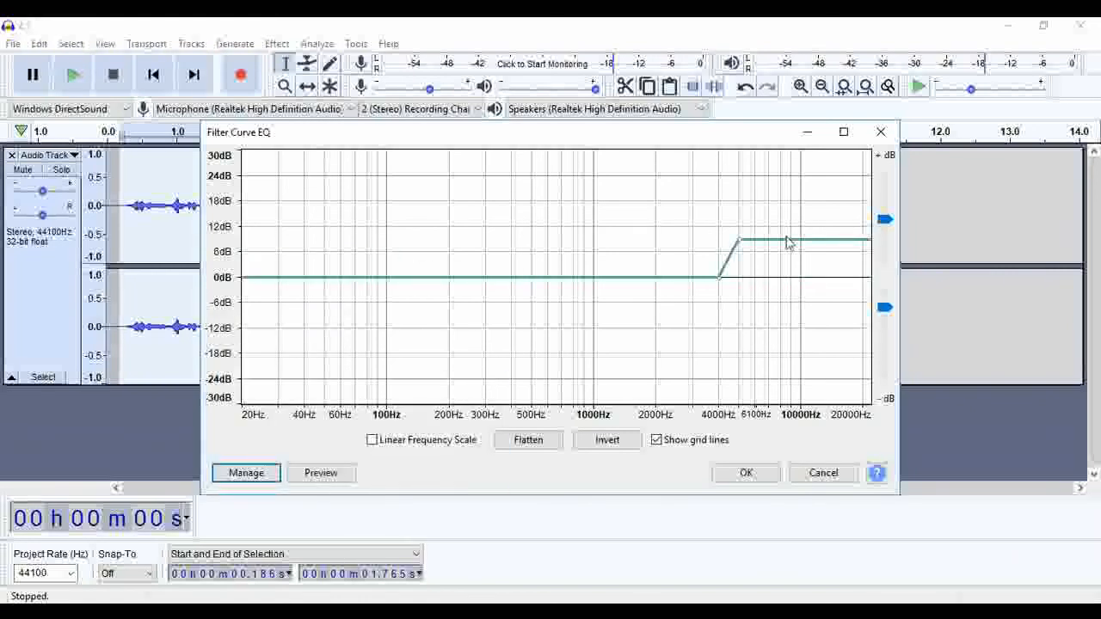
{"action": "left_click", "coordinate": [311, 482]}
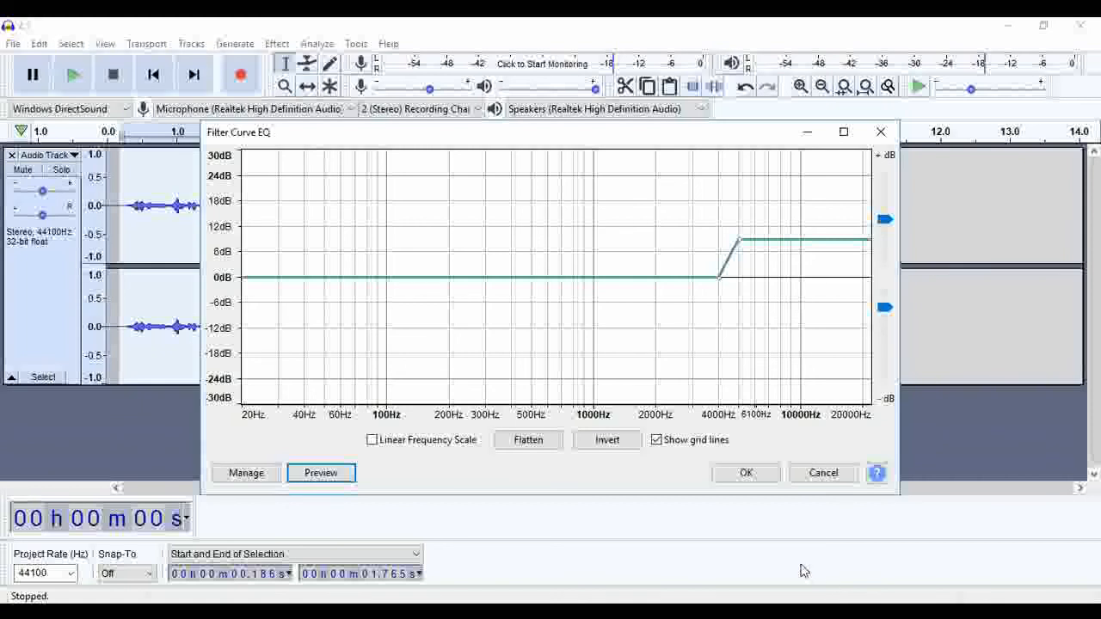
{"action": "left_click", "coordinate": [746, 475]}
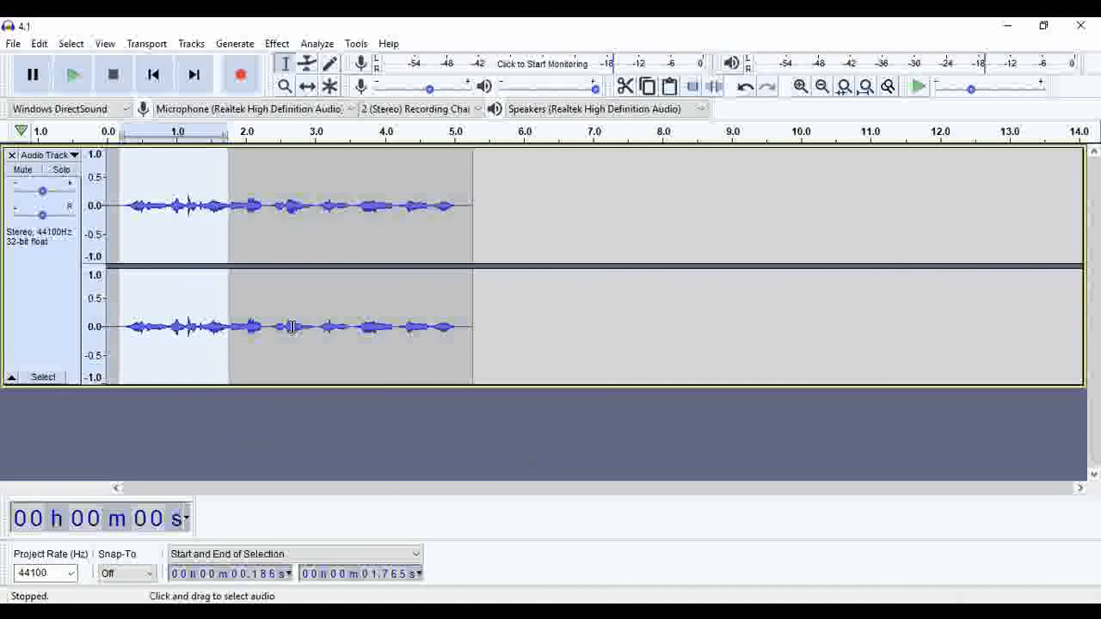
{"action": "left_click", "coordinate": [276, 43]}
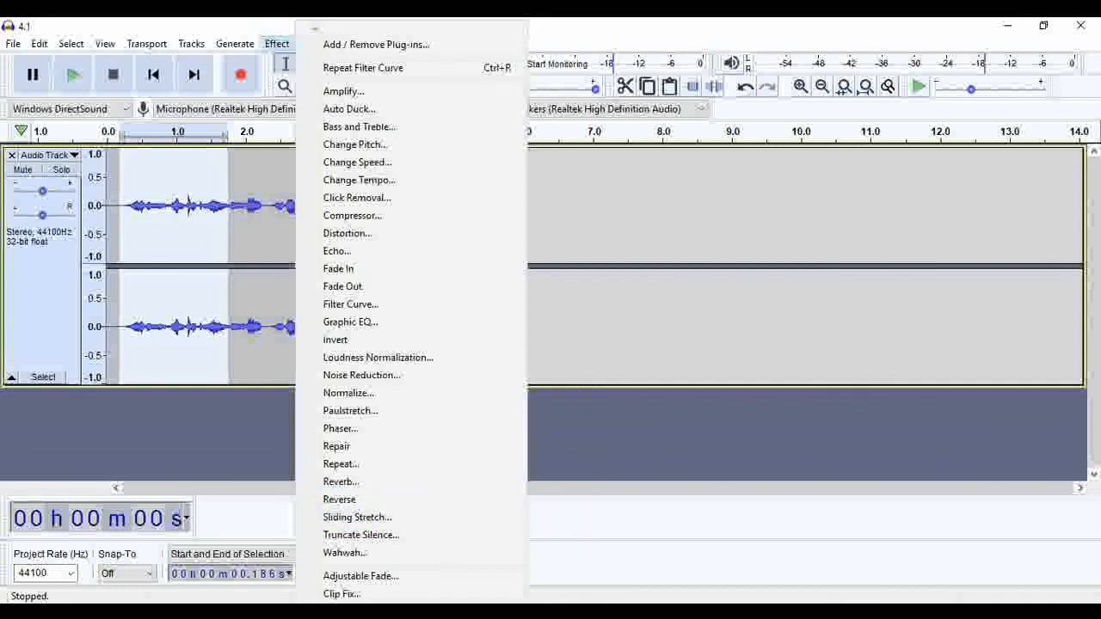
{"action": "scroll", "coordinate": [447, 571], "scroll_direction": "down", "scroll_amount": 3}
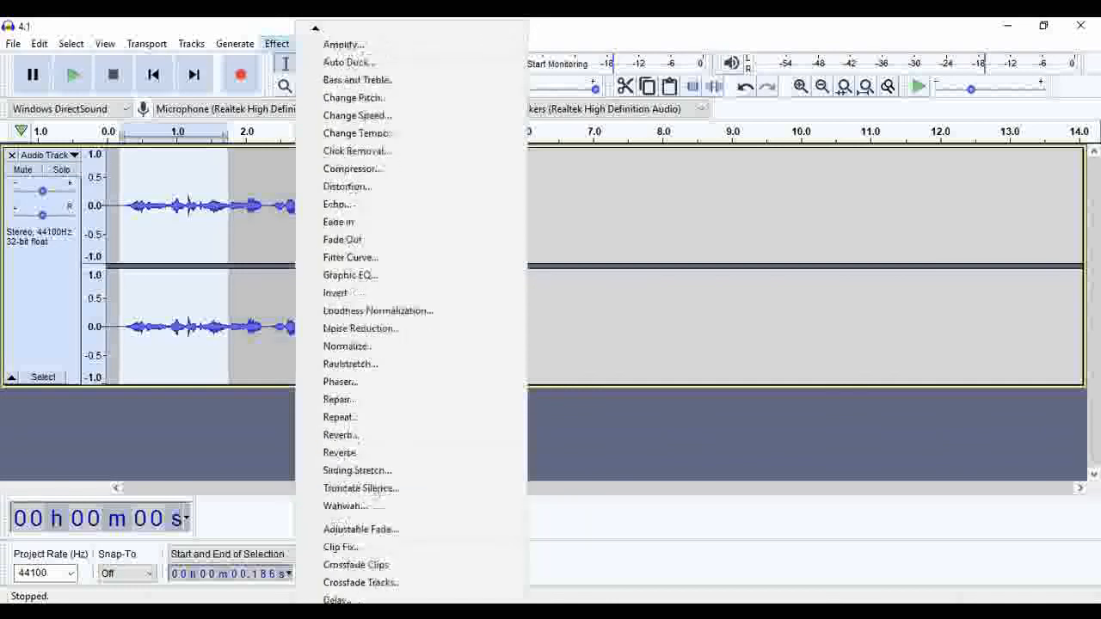
{"action": "scroll", "coordinate": [411, 314], "scroll_direction": "down", "scroll_amount": 5}
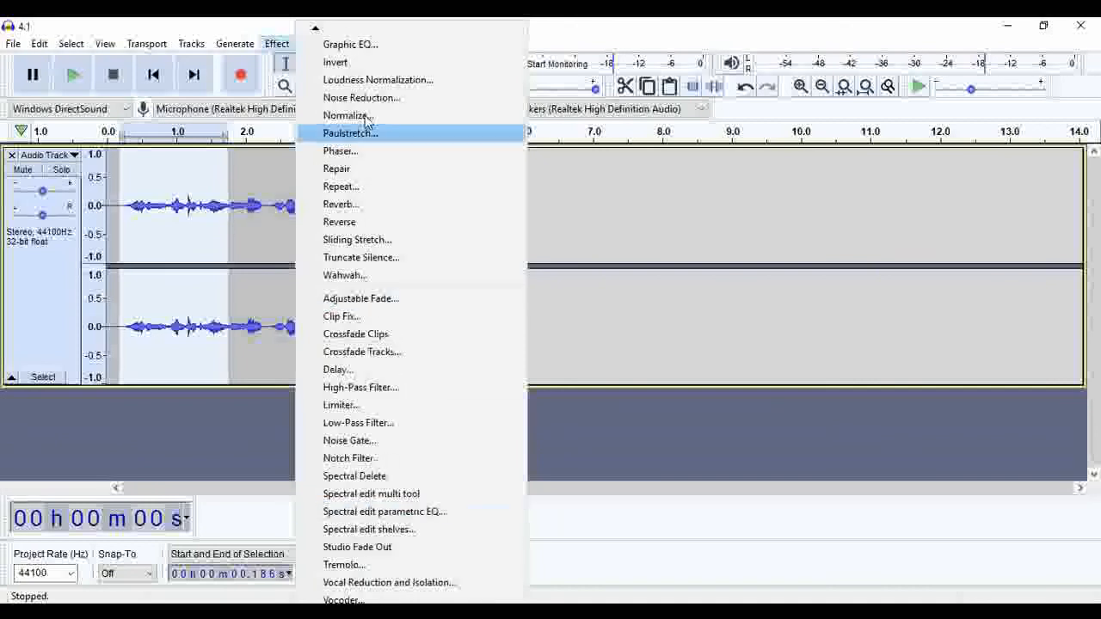
{"action": "left_click", "coordinate": [315, 29]}
{"action": "mouse_move", "coordinate": [315, 33]}
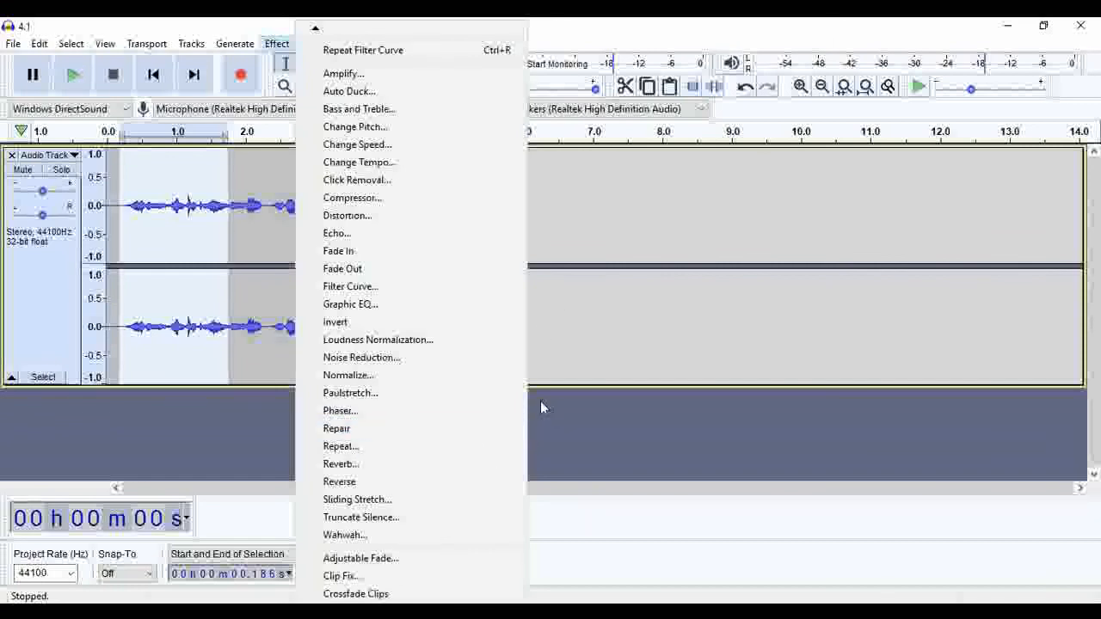
{"action": "left_click", "coordinate": [600, 432]}
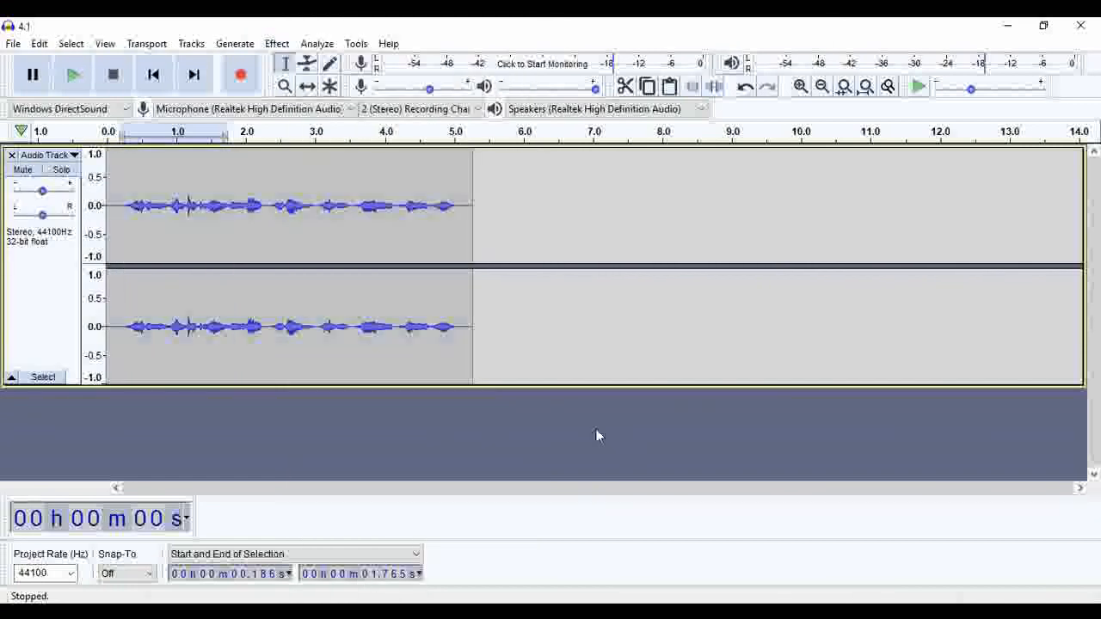
Normalize the audio from about 1.7 to 5.4 seconds to a -2.0 dB peak with DC offset removed, and play it
{"action": "left_click_drag", "start_coordinate": [227, 203], "coordinate": [478, 258]}
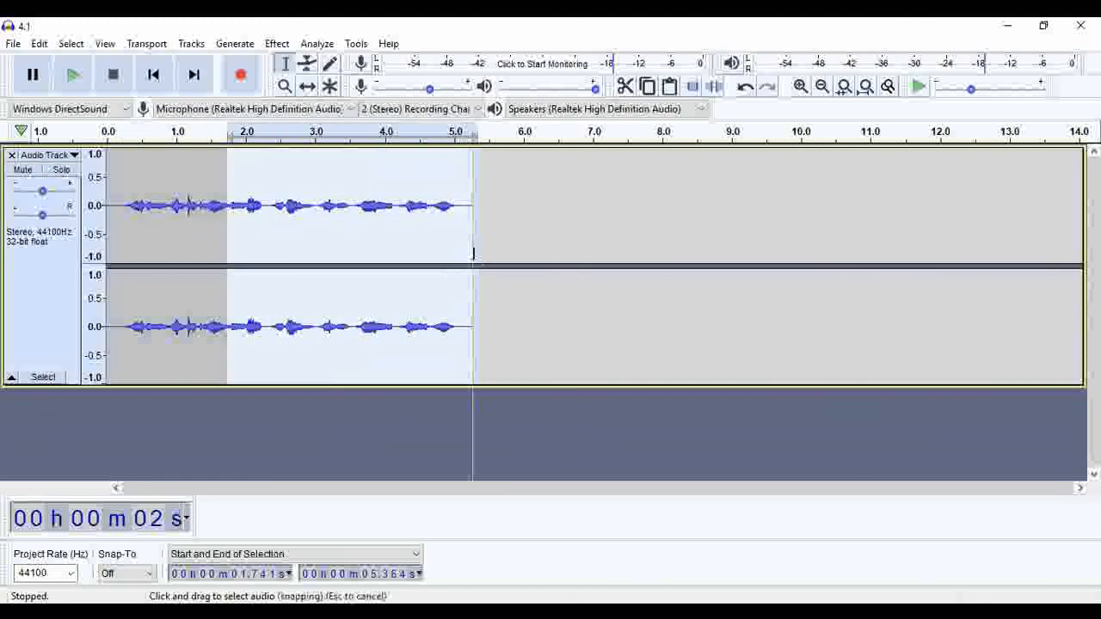
{"action": "left_click", "coordinate": [276, 43]}
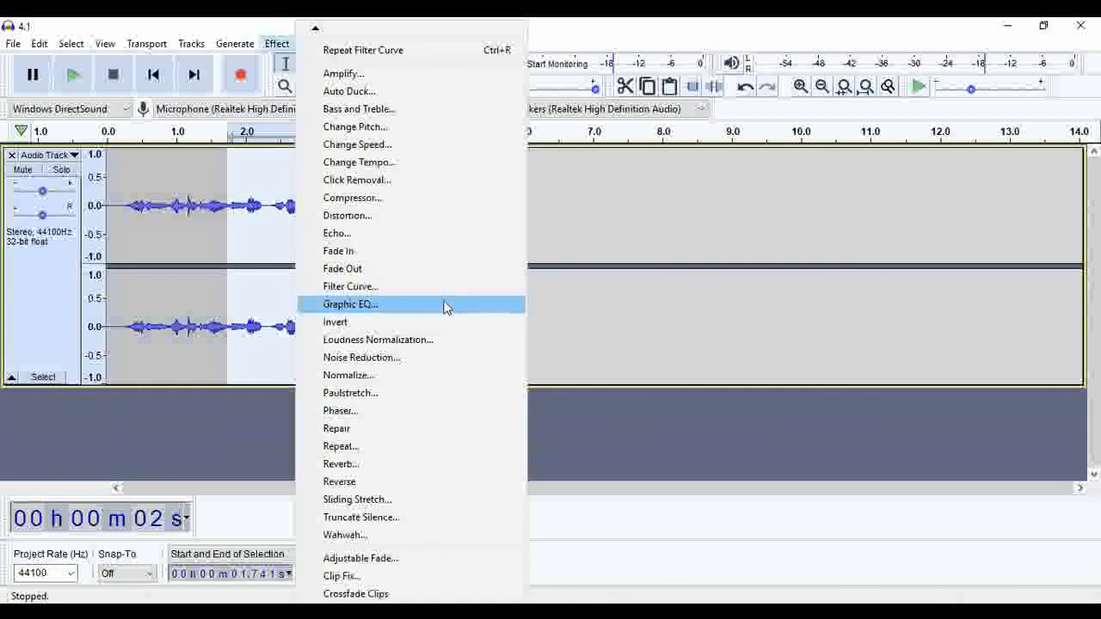
{"action": "left_click", "coordinate": [427, 375]}
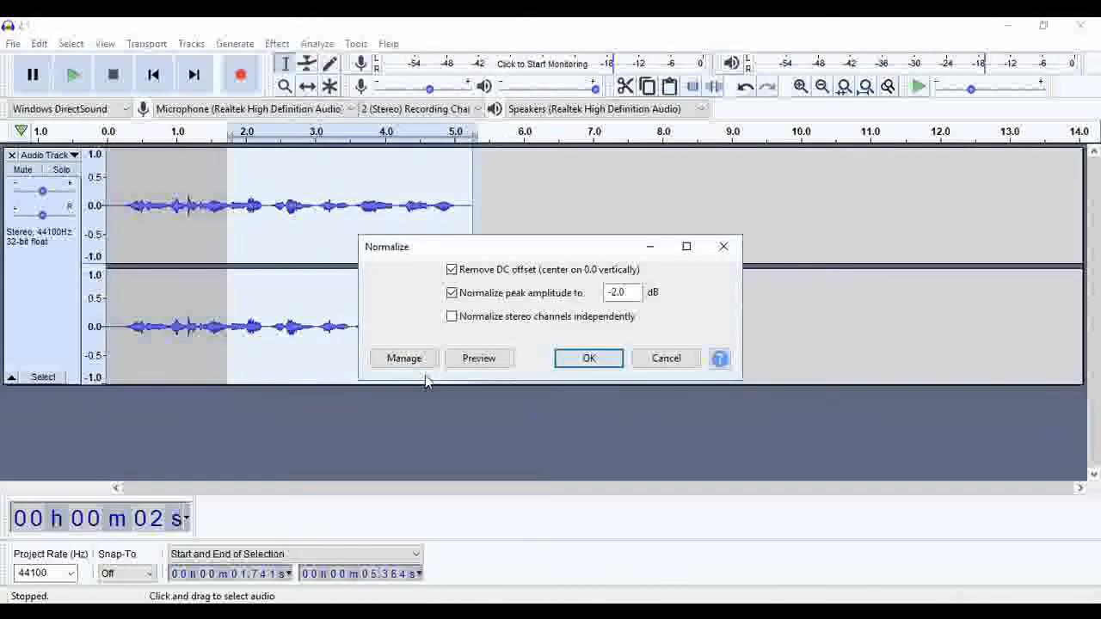
{"action": "left_click", "coordinate": [589, 358]}
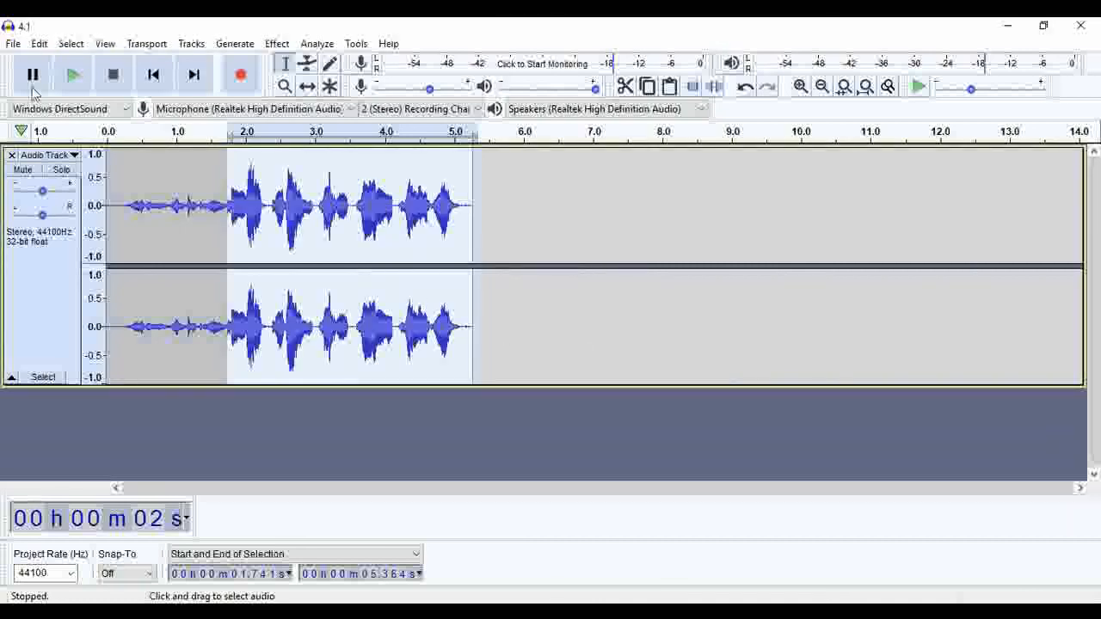
{"action": "left_click", "coordinate": [73, 76]}
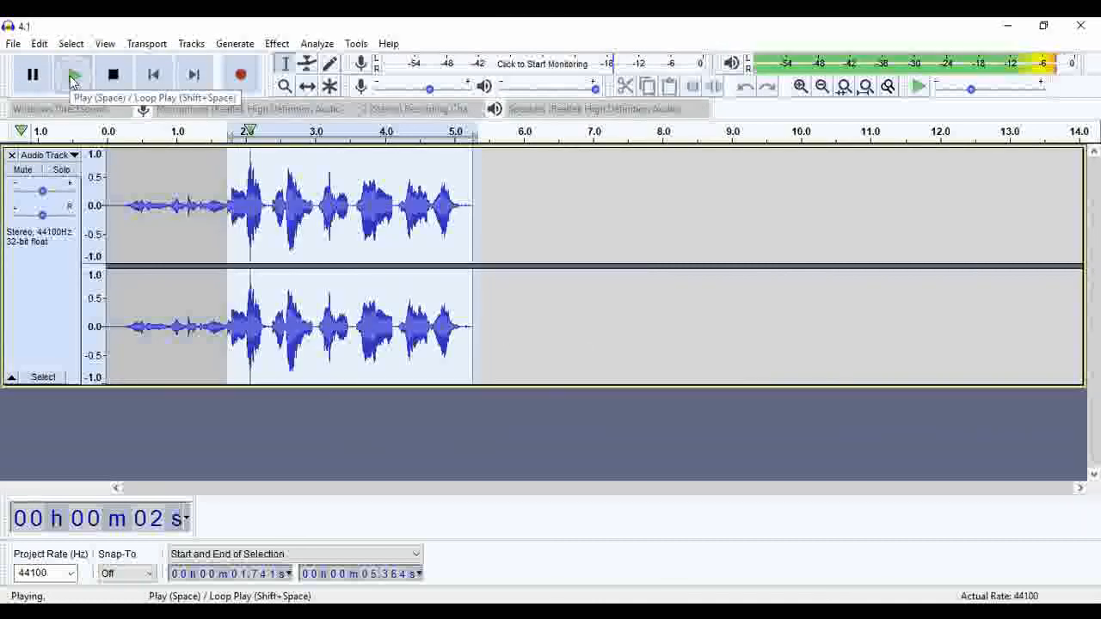